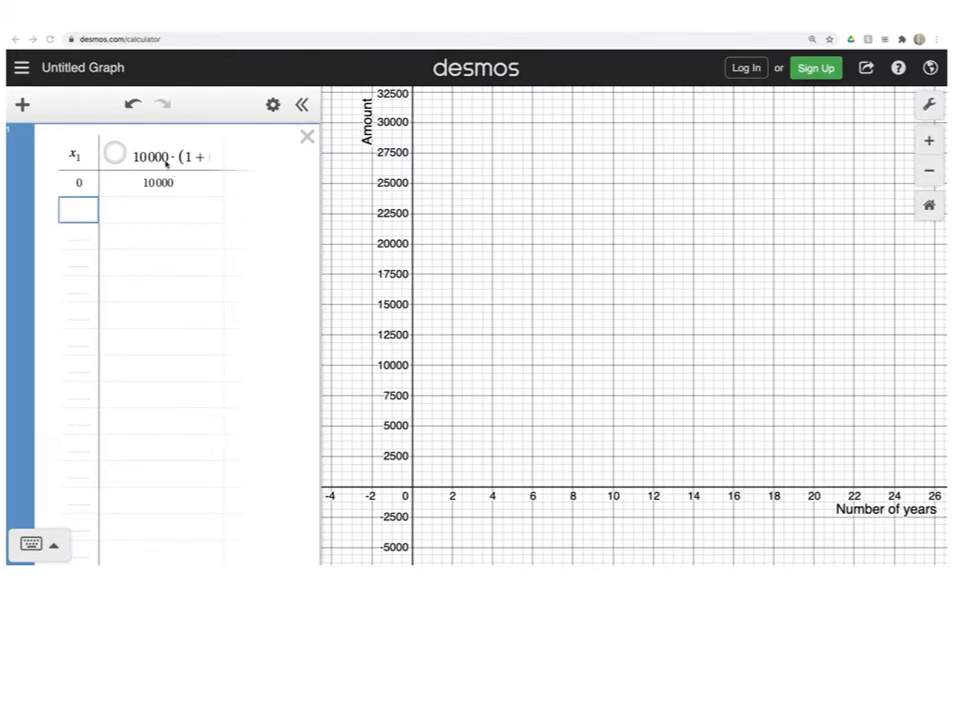
# - Examine the complete growth formula in the second column heading of the table
pyautogui.click(166, 157)
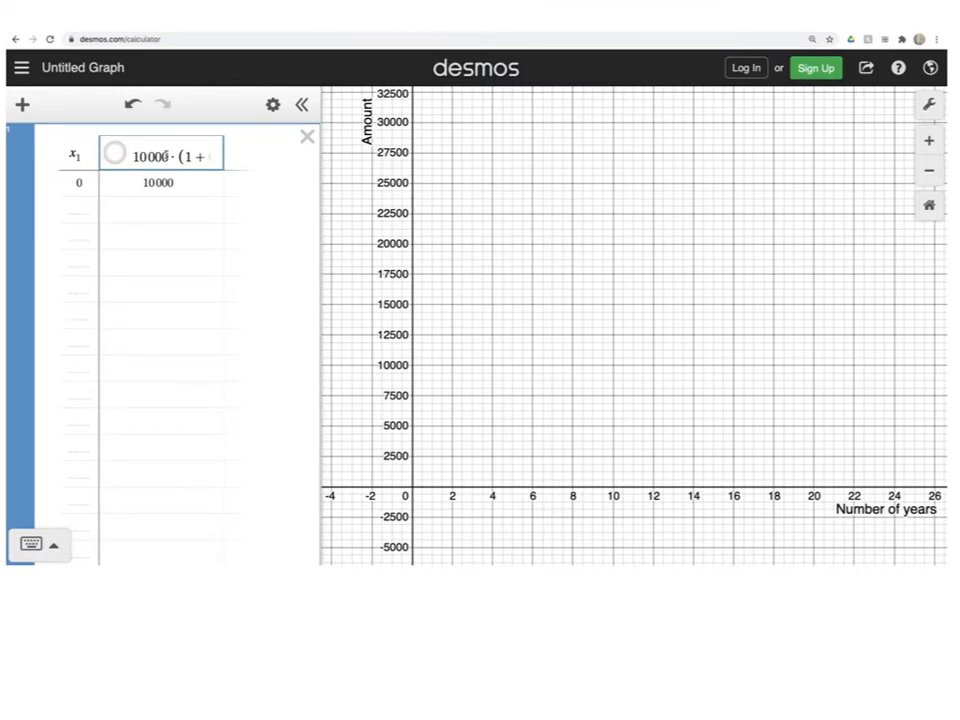
pyautogui.press('Right')
pyautogui.press('Right')
pyautogui.press('Right')
pyautogui.press('Right')
pyautogui.write('0.0')
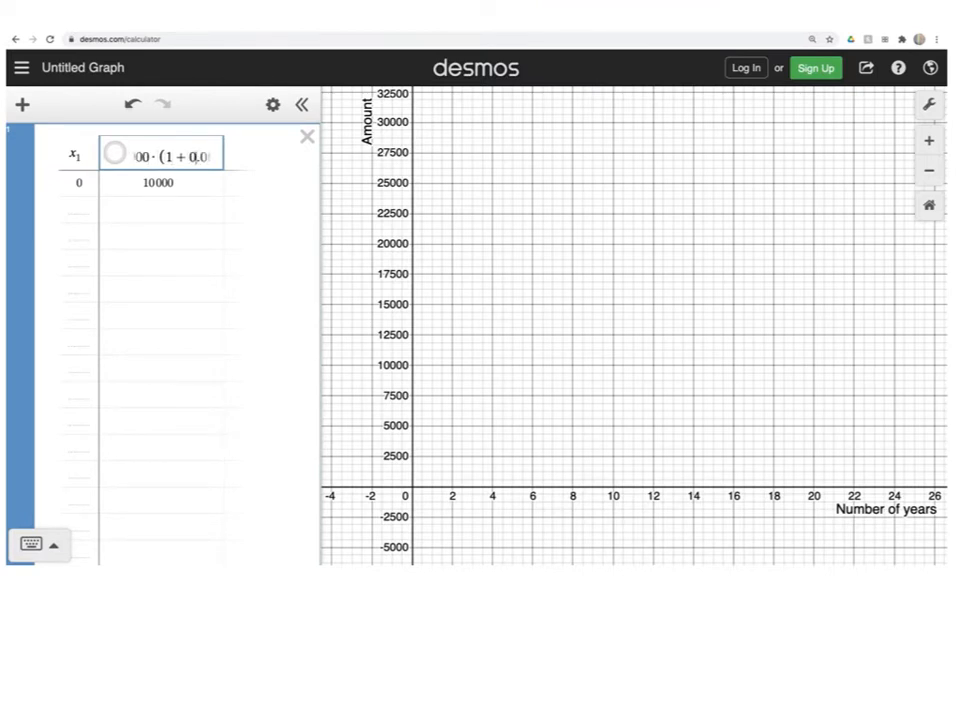
pyautogui.write('8)^x')
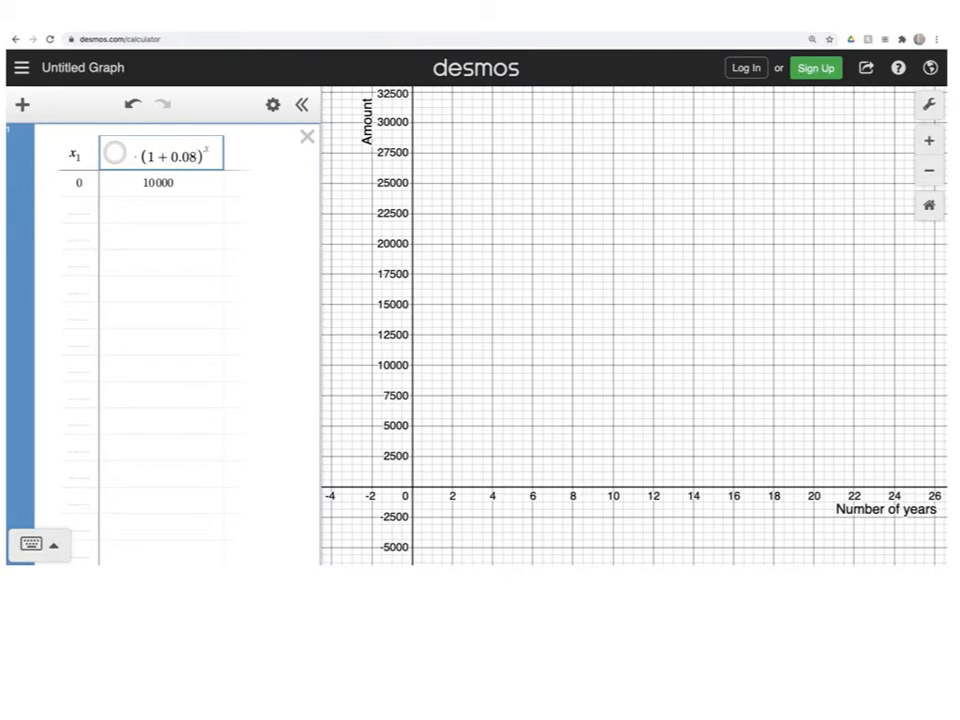
pyautogui.write('_1')
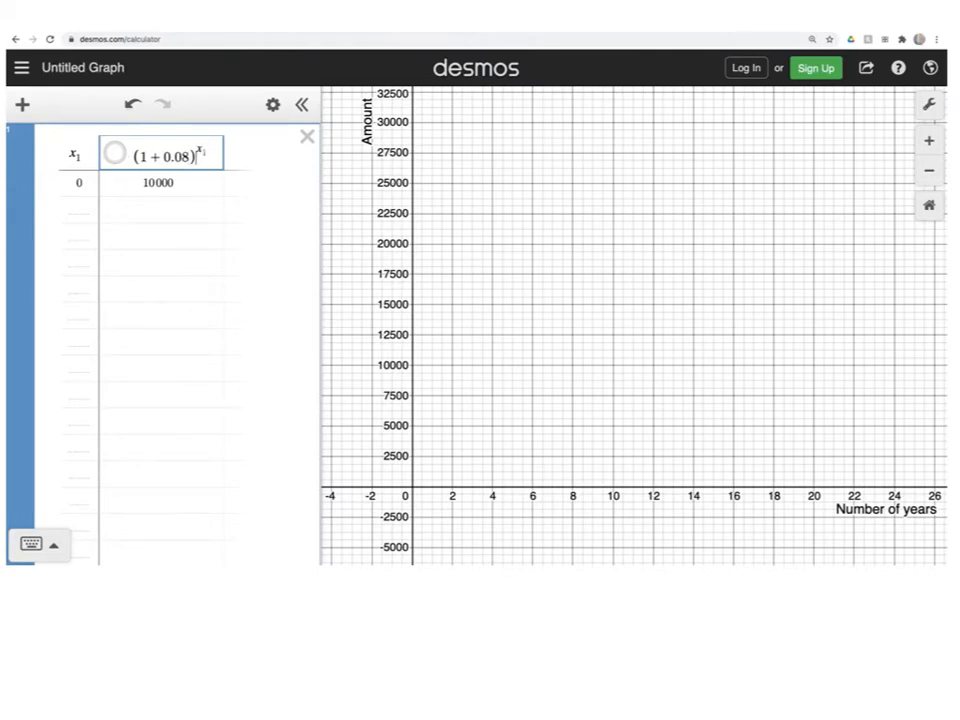
pyautogui.press('Right')
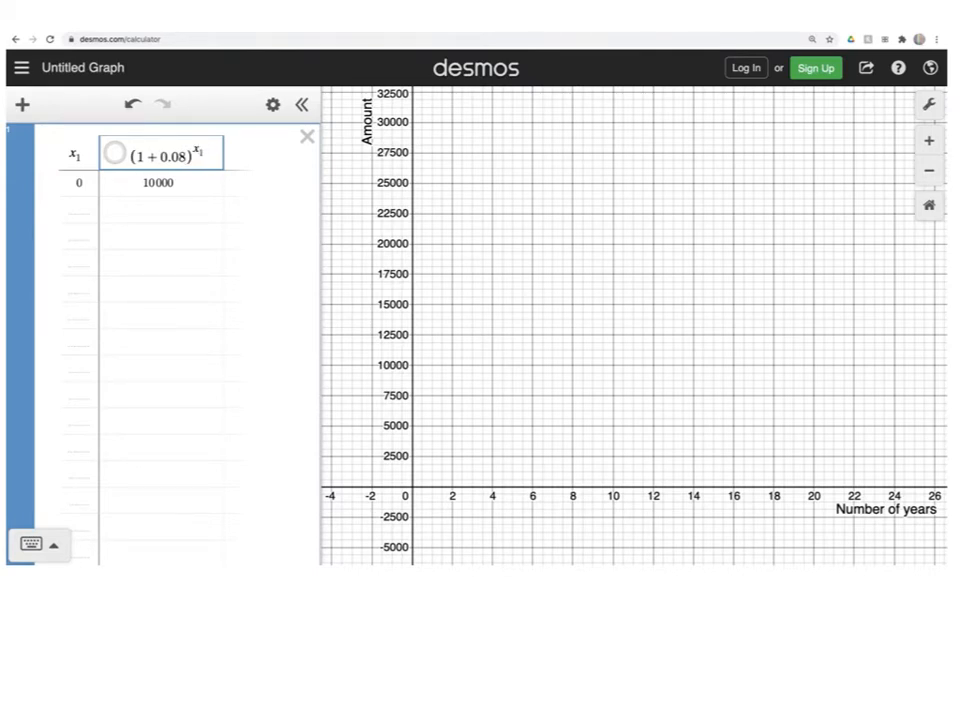
# - Add the x1 values 1, 2 and 3 to the table and show its points on the graph
pyautogui.click(75, 211)
pyautogui.write('1')
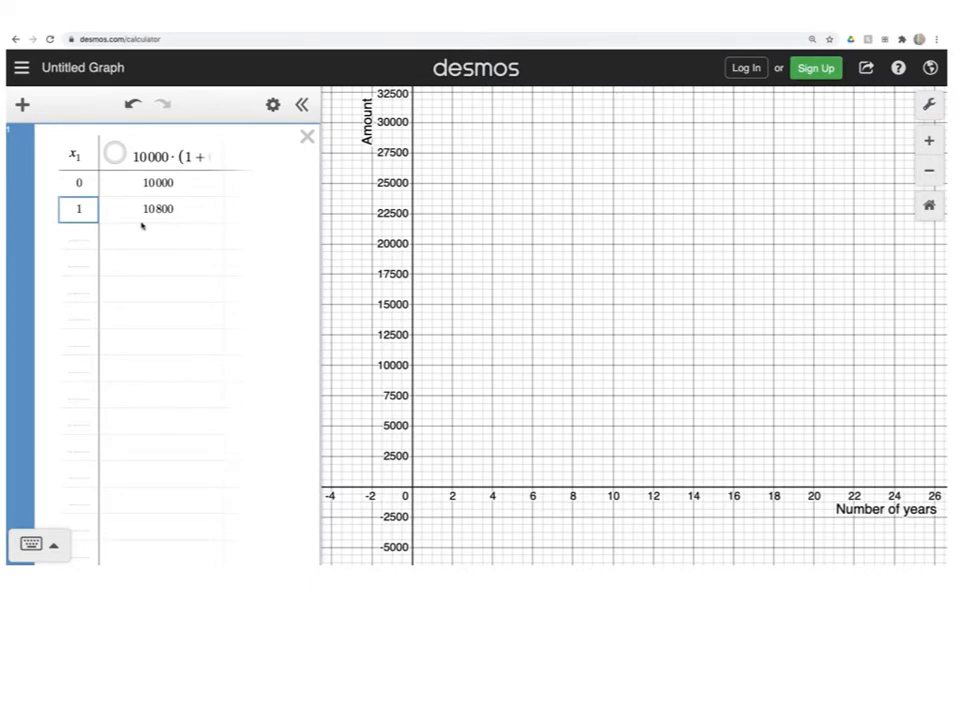
pyautogui.click(81, 237)
pyautogui.write('2')
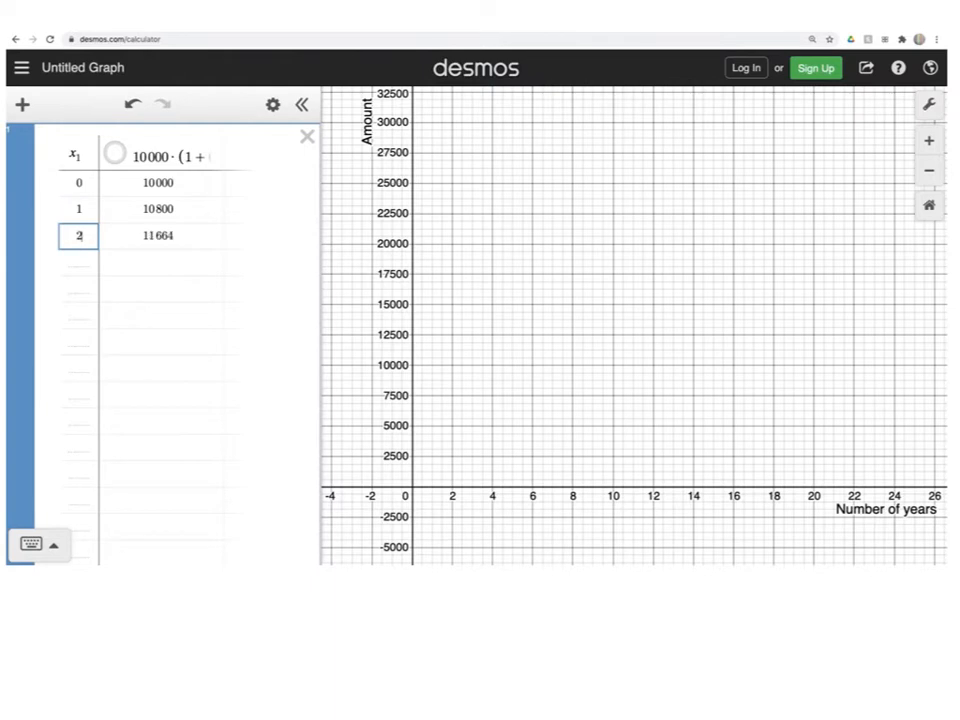
pyautogui.press('Return')
pyautogui.write('3')
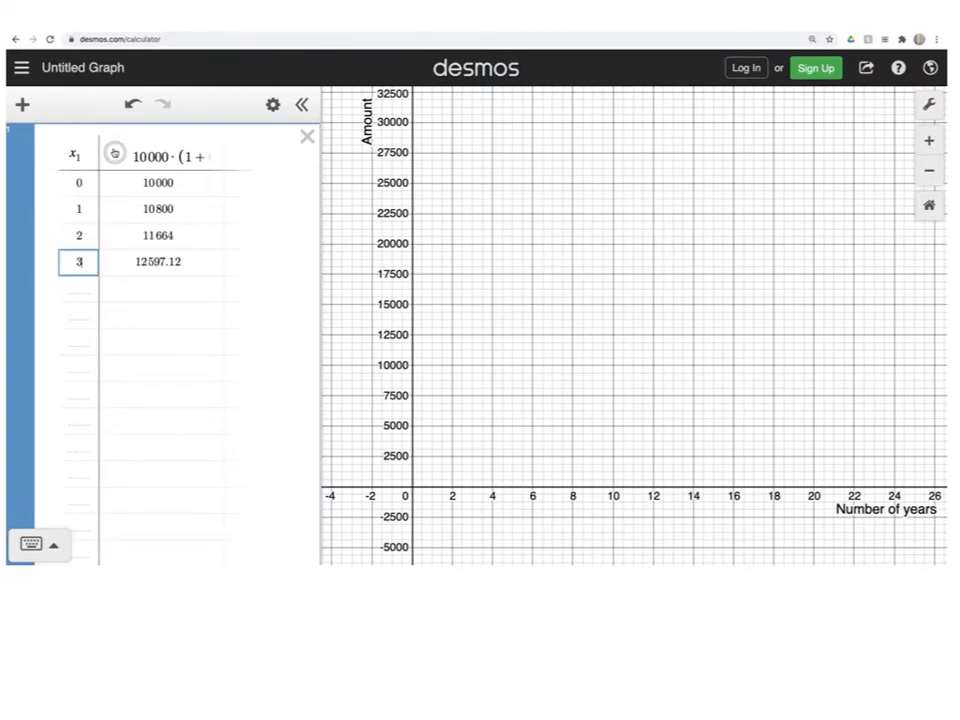
pyautogui.click(115, 153)
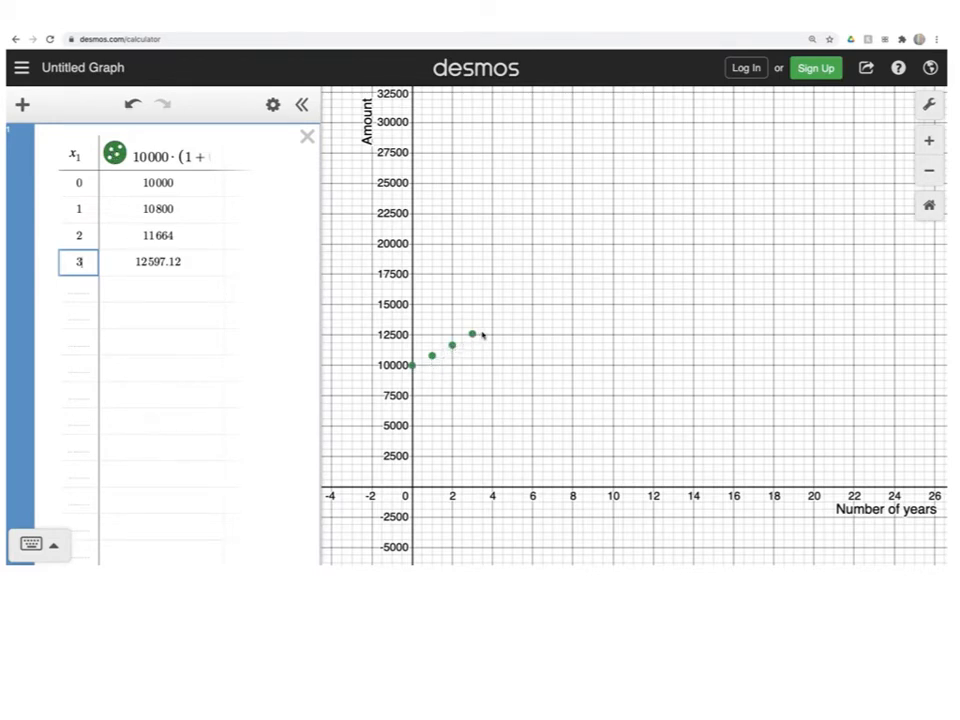
# - Continue the table's x1 column with the values 4, 5, 6, 7, 8 and 9
pyautogui.press('Return')
pyautogui.write('4 5')
pyautogui.press('Return')
pyautogui.write('6')
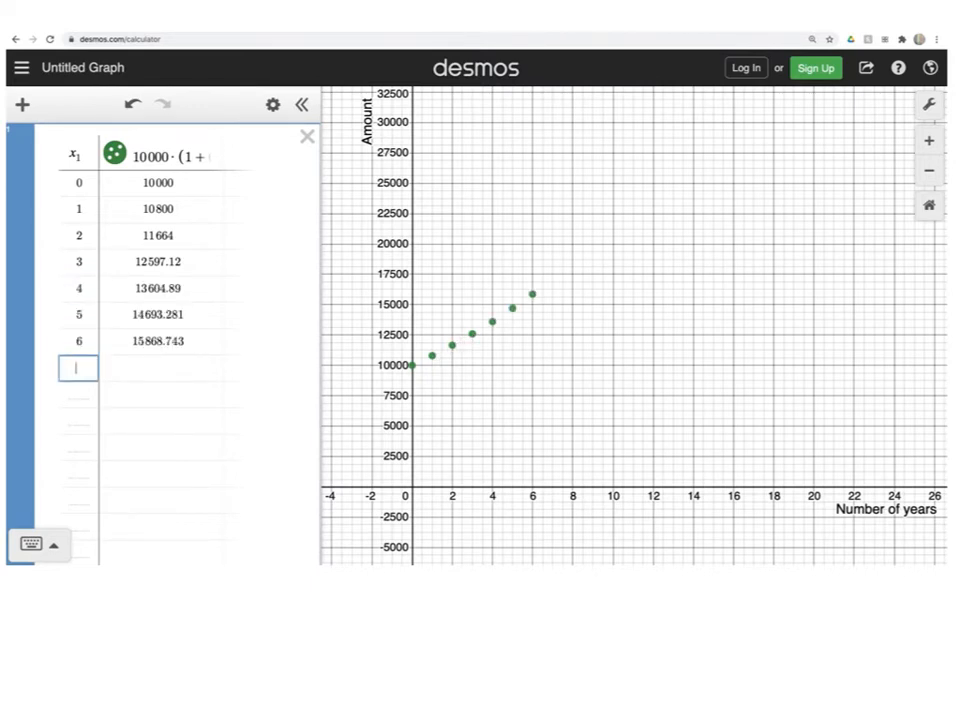
pyautogui.press('Return')
pyautogui.write('7')
pyautogui.press('Return')
pyautogui.write('8')
pyautogui.press('Return')
pyautogui.write('9')
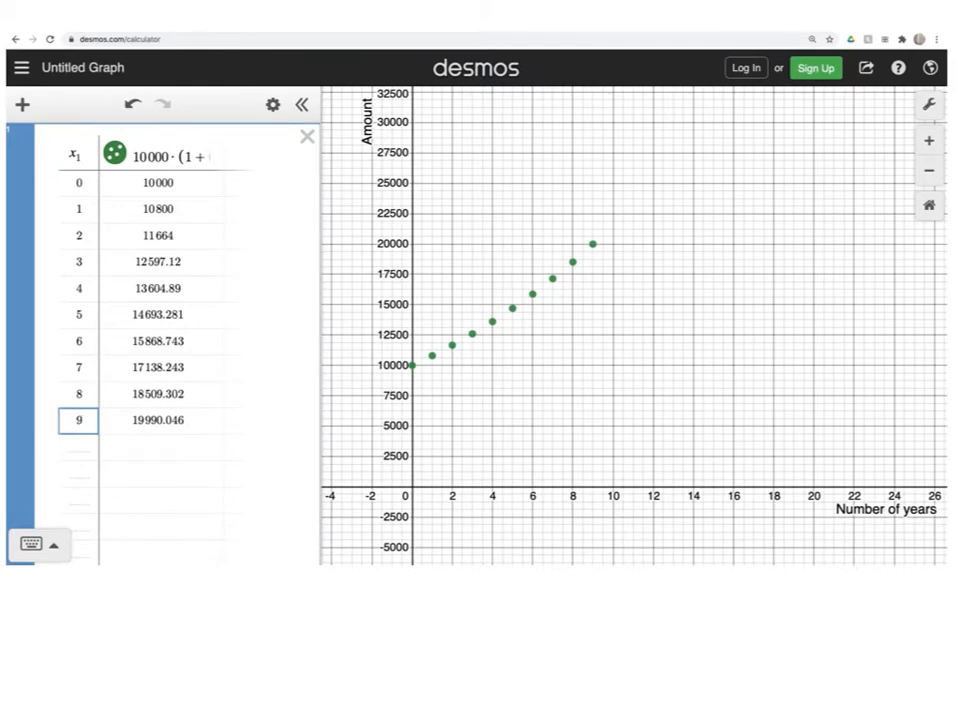
# - Extend the table's x1 column with the values 10, 11, 12, 13, 14 and 15
pyautogui.press('Return')
pyautogui.write('10')
pyautogui.press('Return')
pyautogui.write('11')
pyautogui.press('Return')
pyautogui.write('12')
pyautogui.press('Return')
pyautogui.write('13')
pyautogui.press('Return')
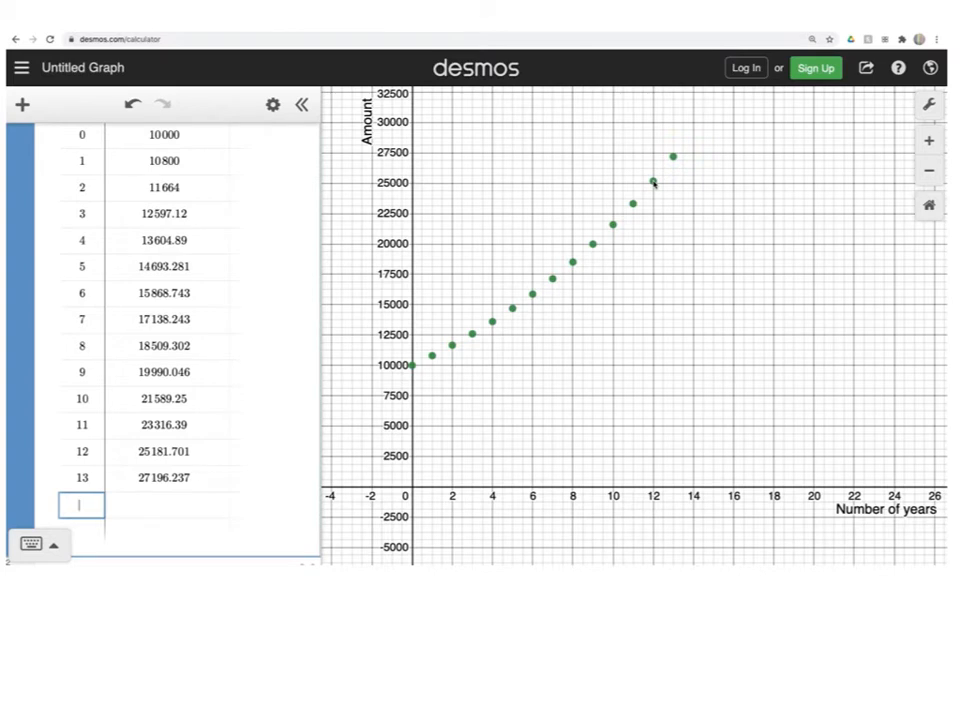
pyautogui.write('14')
pyautogui.press('Return')
pyautogui.write('15')
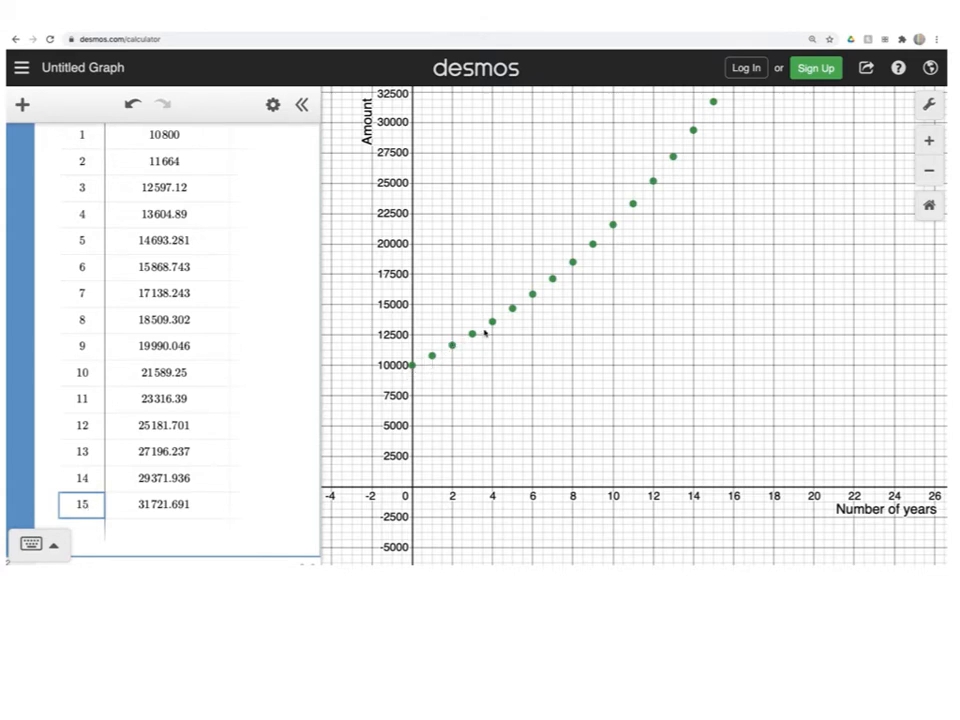
# - Insert a second table below the first one and enter 0 as its first x2 value
pyautogui.scroll(-1, 173, 403)
pyautogui.scroll(-3, 173, 403)
pyautogui.click(161, 462)
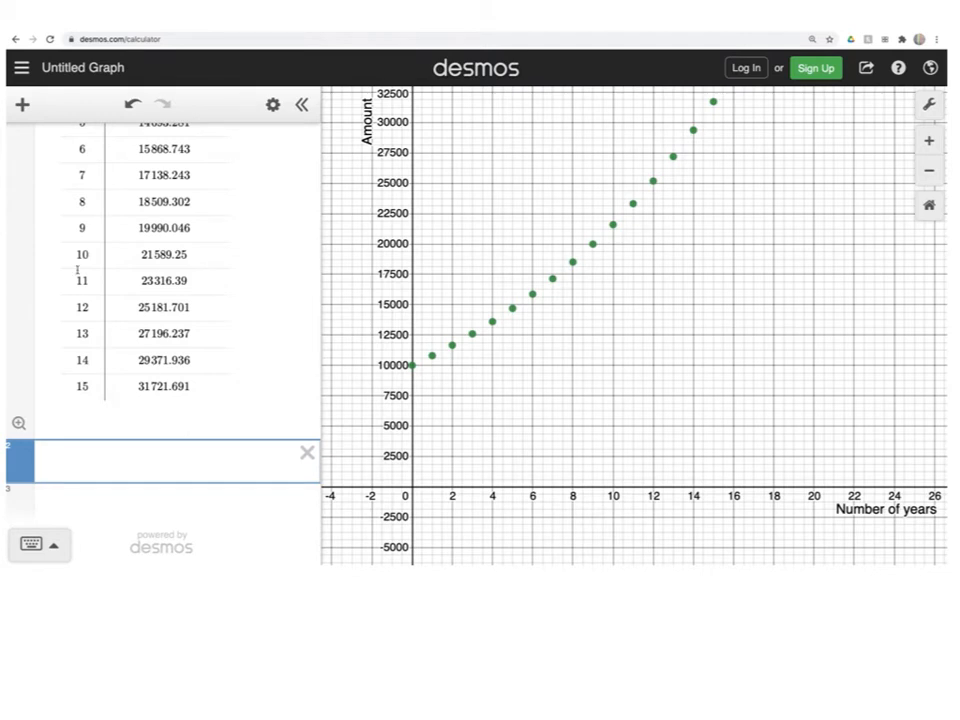
pyautogui.click(22, 104)
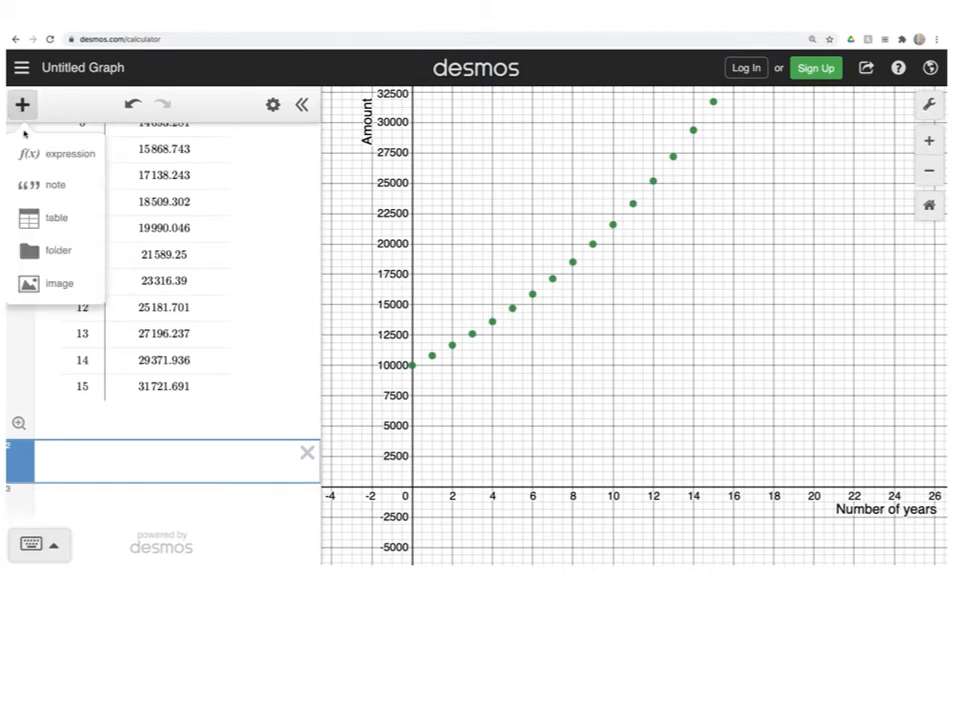
pyautogui.click(42, 219)
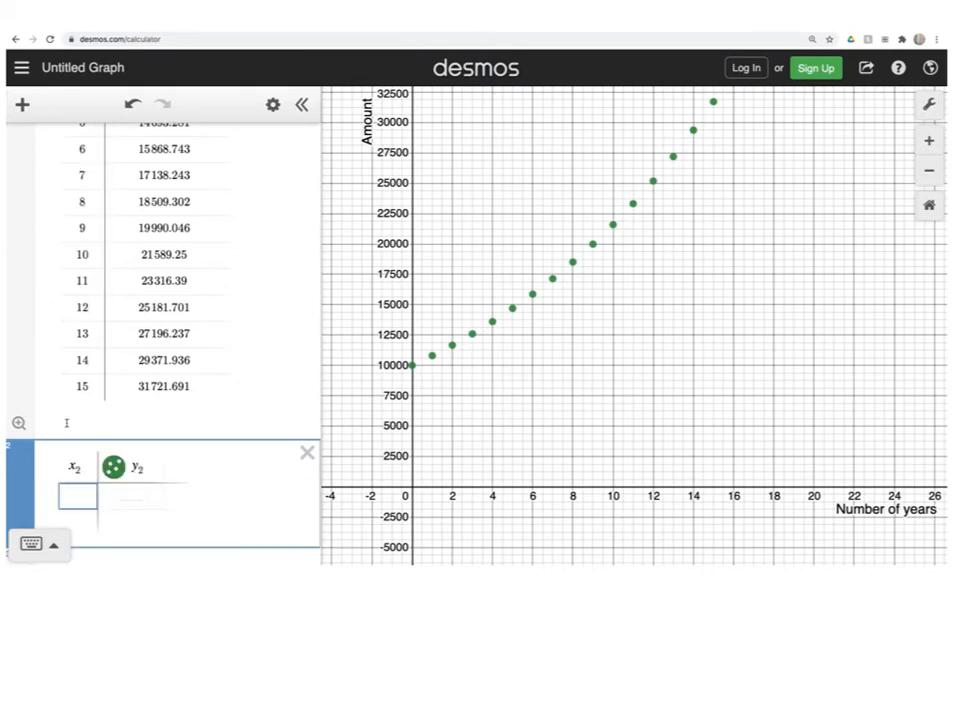
pyautogui.write('0')
# - Replace the y2 heading of the second table with the simple interest formula 10000+10000·0.12·x2
pyautogui.click(138, 467)
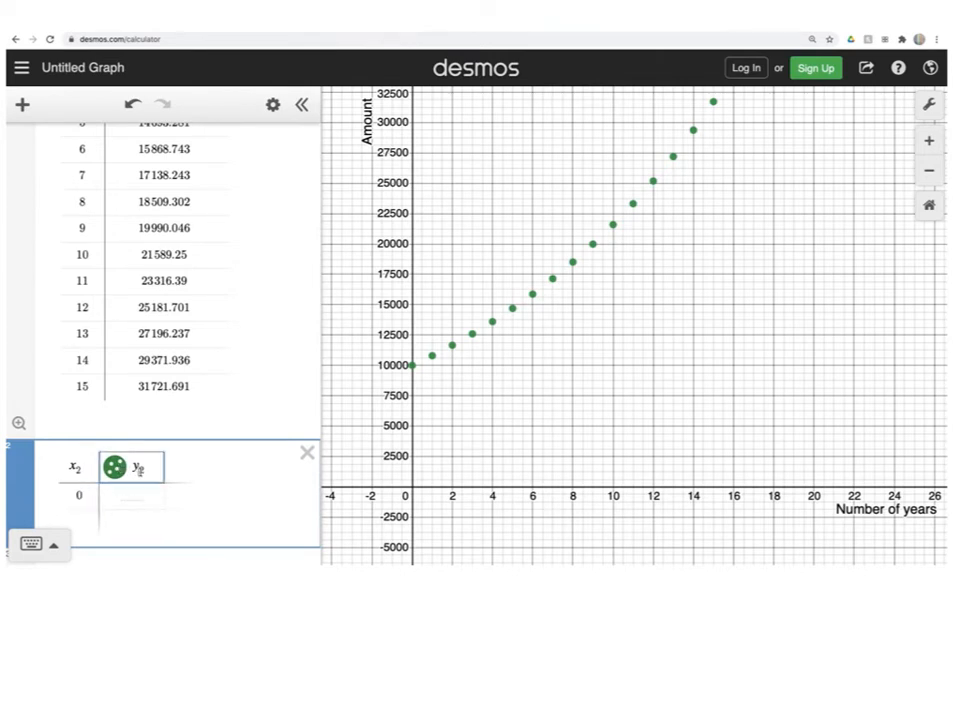
pyautogui.press('BackSpace')
pyautogui.press('BackSpace')
pyautogui.press('BackSpace')
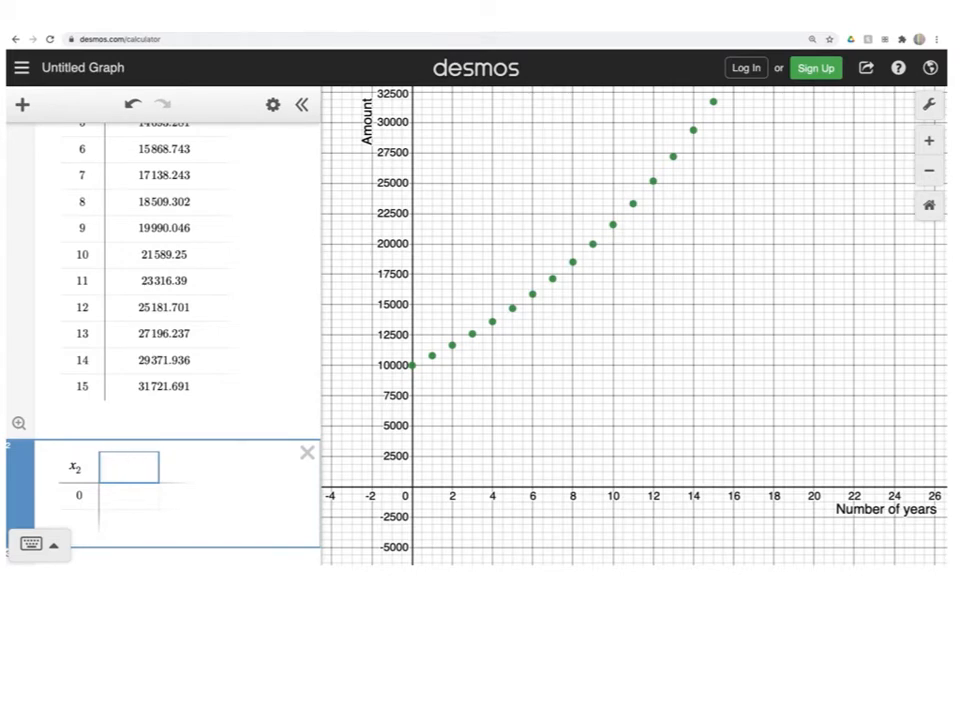
pyautogui.write('P')
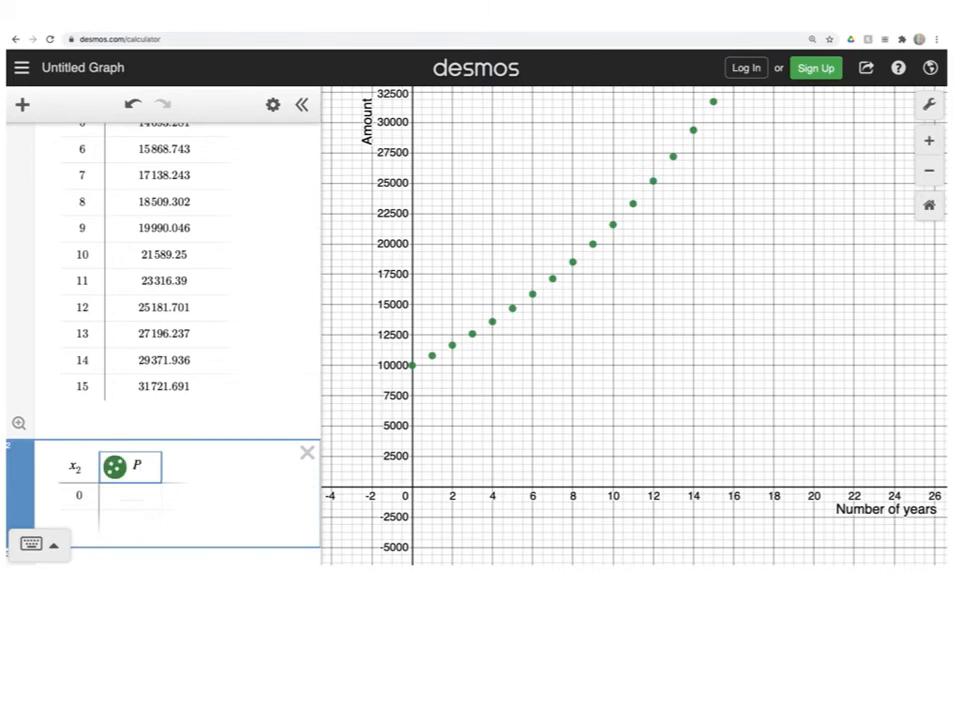
pyautogui.press('BackSpace')
pyautogui.write('10000+')
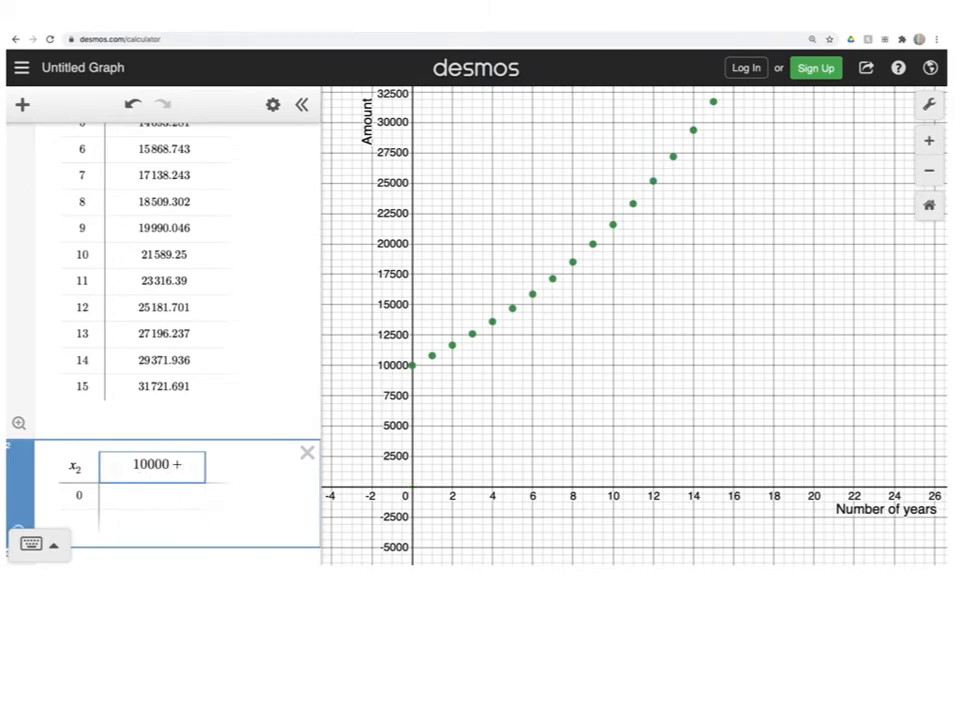
pyautogui.write('100')
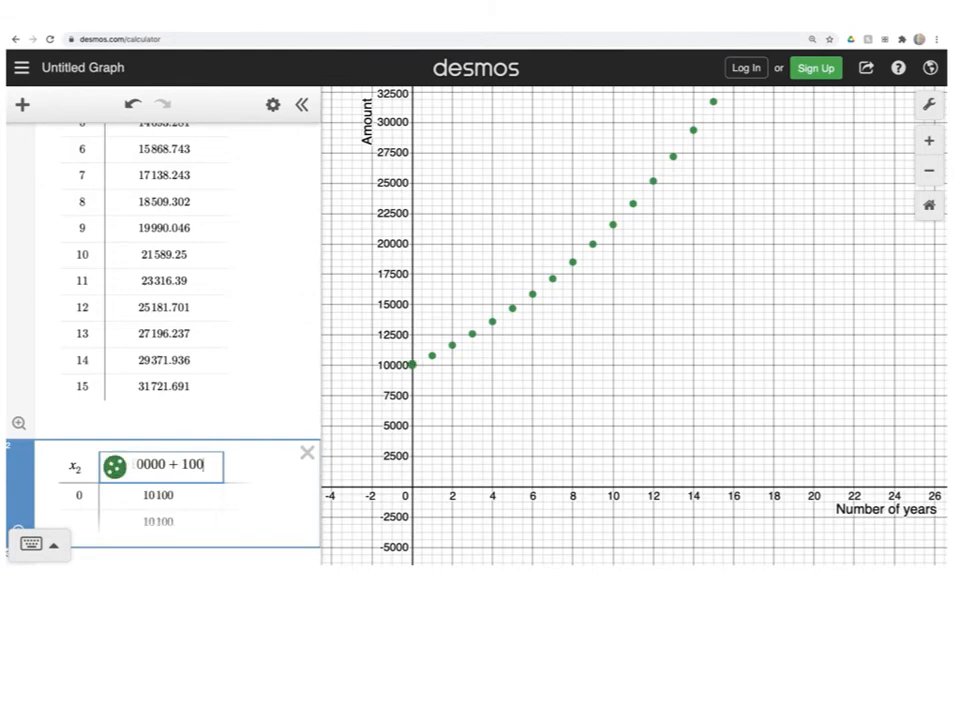
pyautogui.write('00')
pyautogui.write('*0.12')
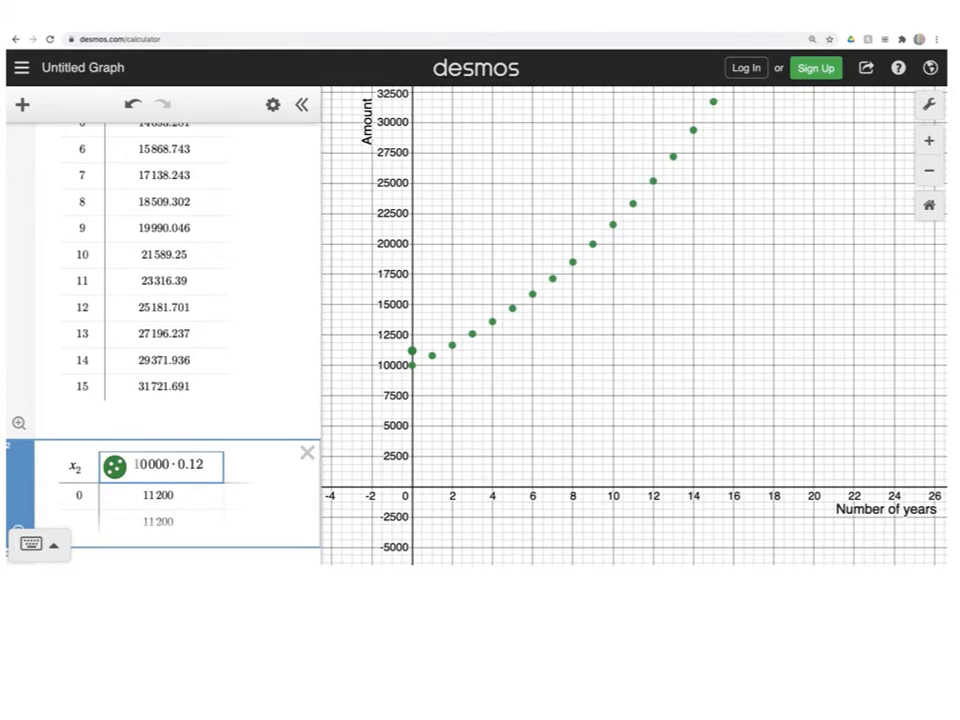
pyautogui.write('*x')
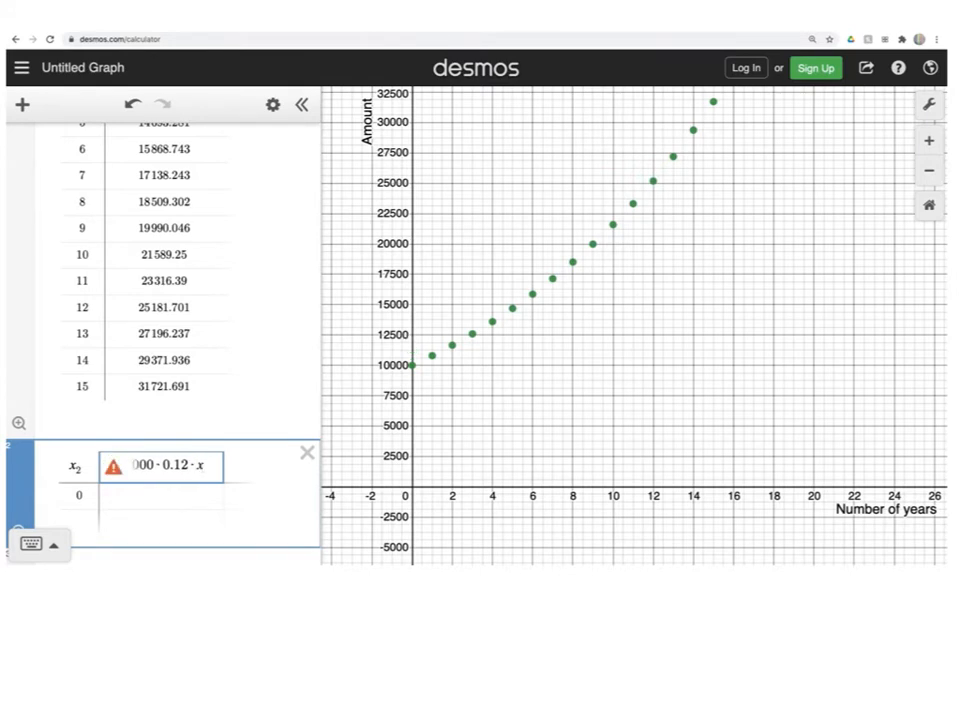
pyautogui.write('1')
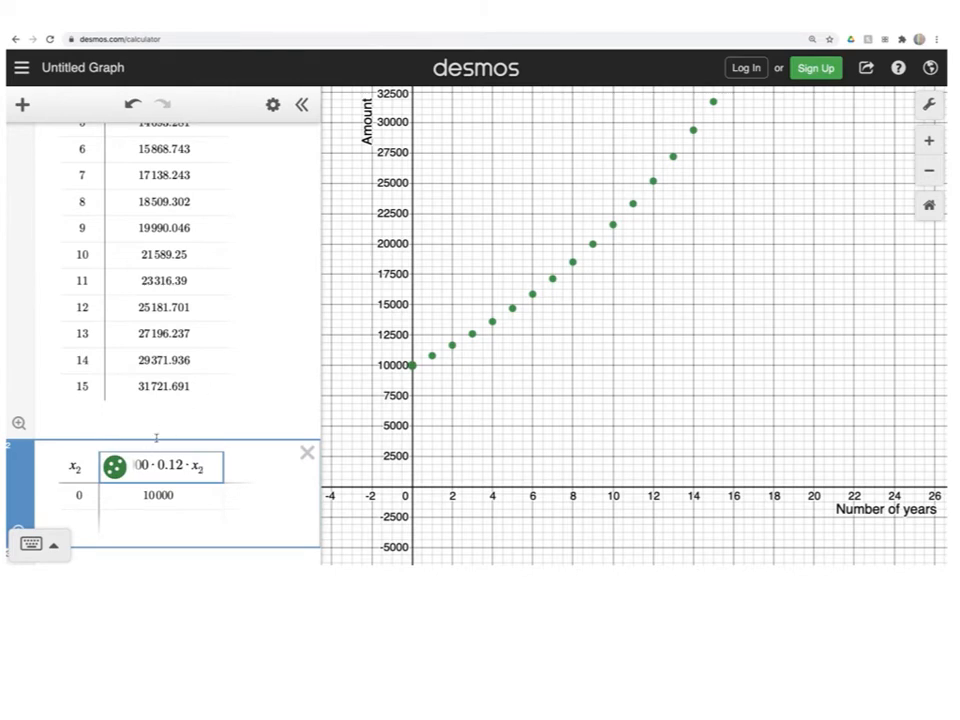
# - Change the colour of the second table's points to purple
pyautogui.rightClick(117, 474)
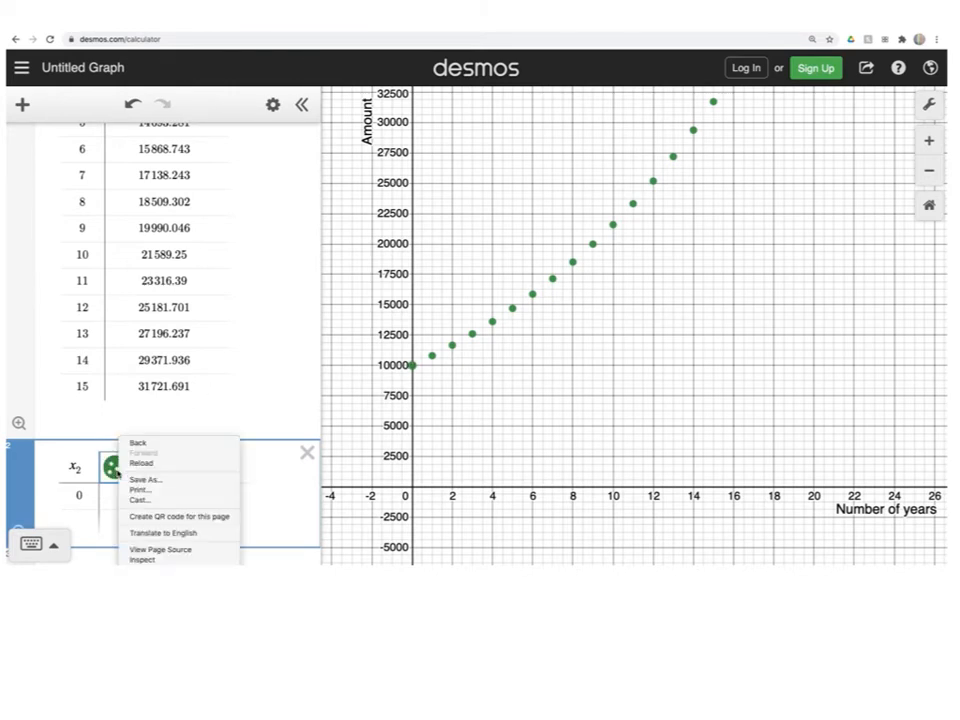
pyautogui.press('Escape')
pyautogui.scroll(-1, 117, 474)
pyautogui.scroll(-1, 117, 474)
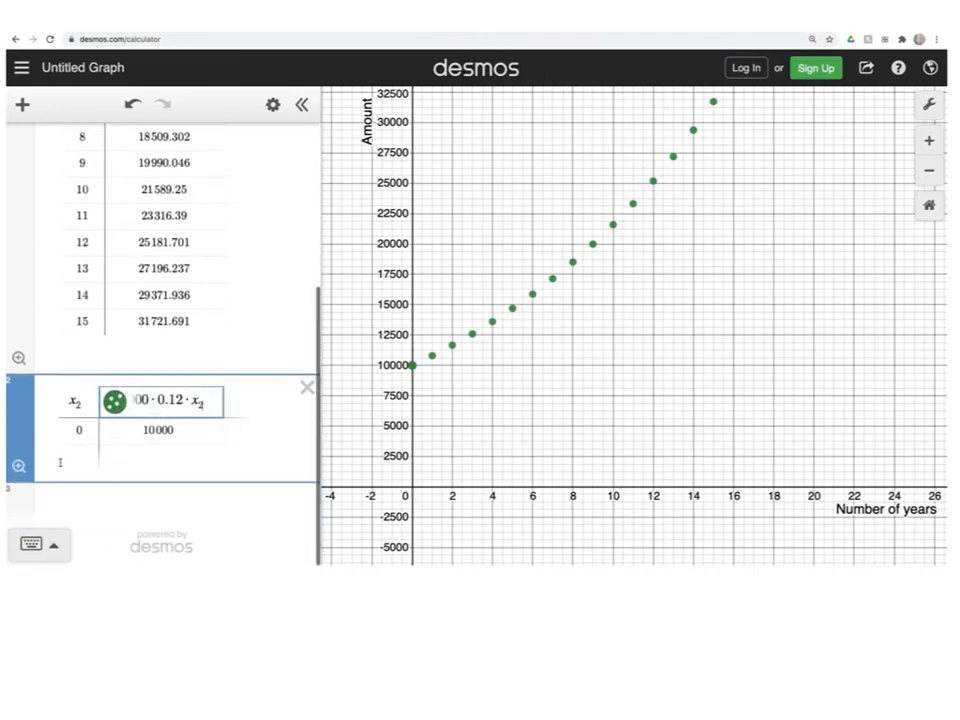
pyautogui.rightClick(117, 401)
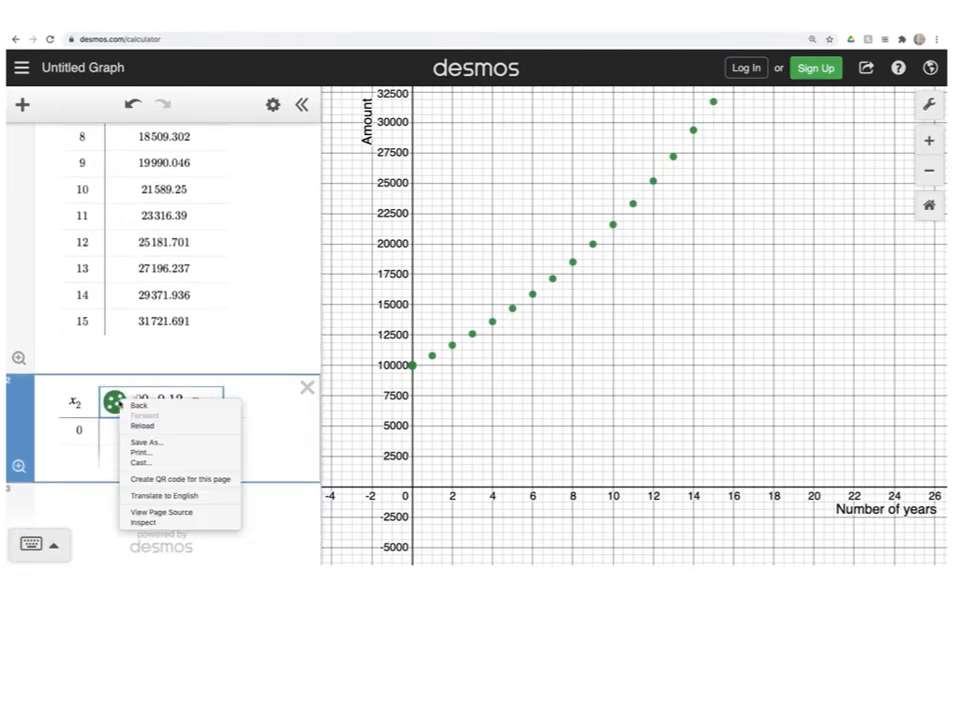
pyautogui.click(117, 401)
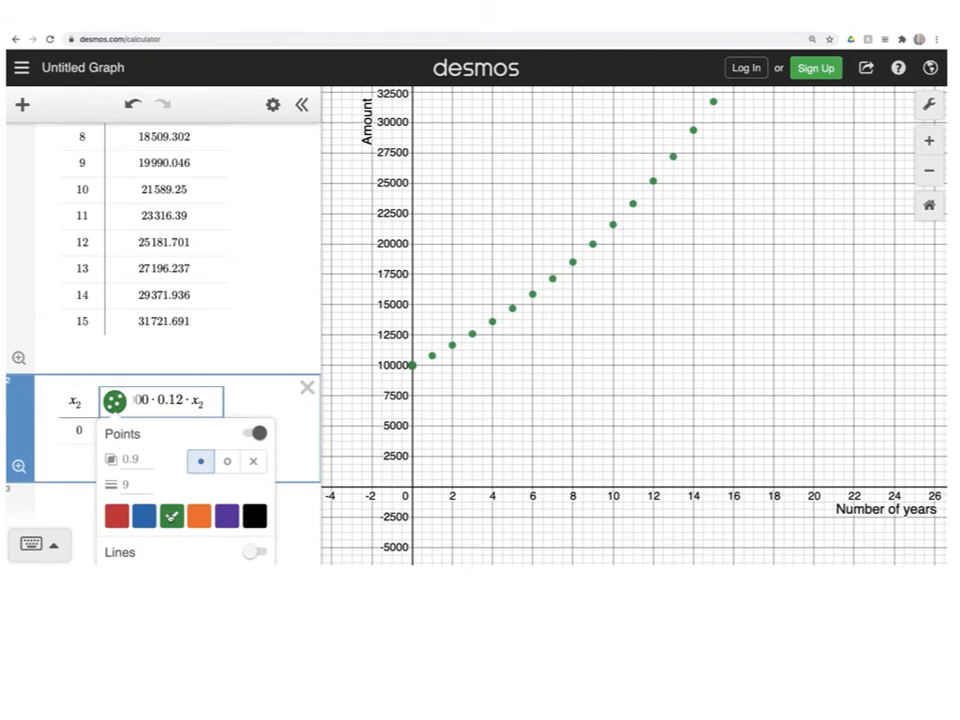
pyautogui.click(227, 515)
pyautogui.click(272, 336)
# - Add the x2 values 1, 2, 3, 4, 5 and 6 to the second table
pyautogui.click(86, 452)
pyautogui.write('1')
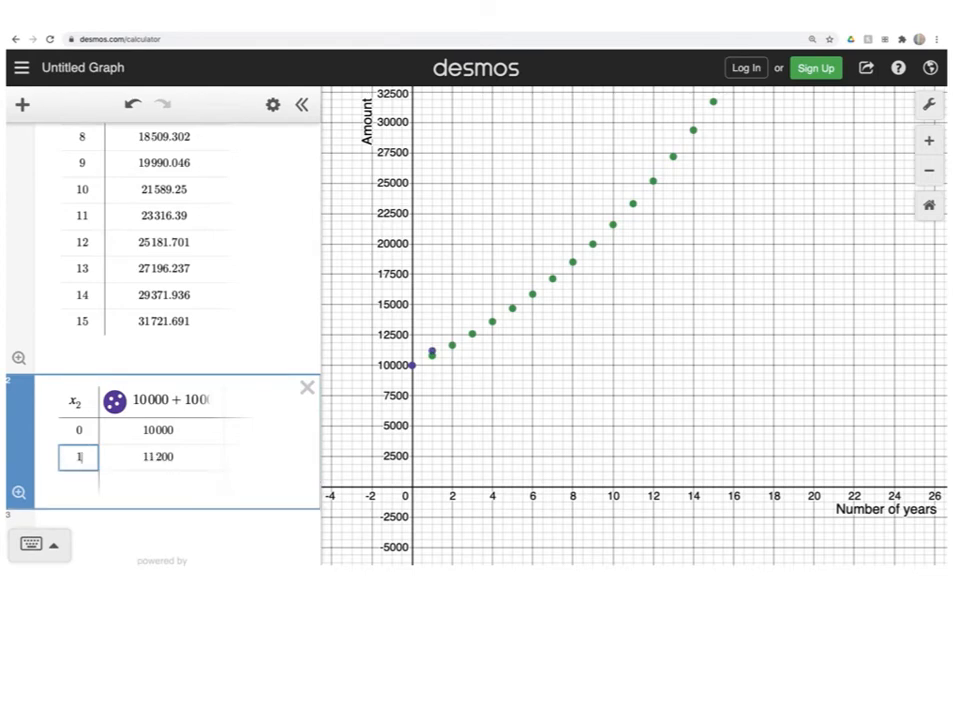
pyautogui.press('Return')
pyautogui.write('2')
pyautogui.press('Return')
pyautogui.write('3')
pyautogui.press('Return')
pyautogui.write('4')
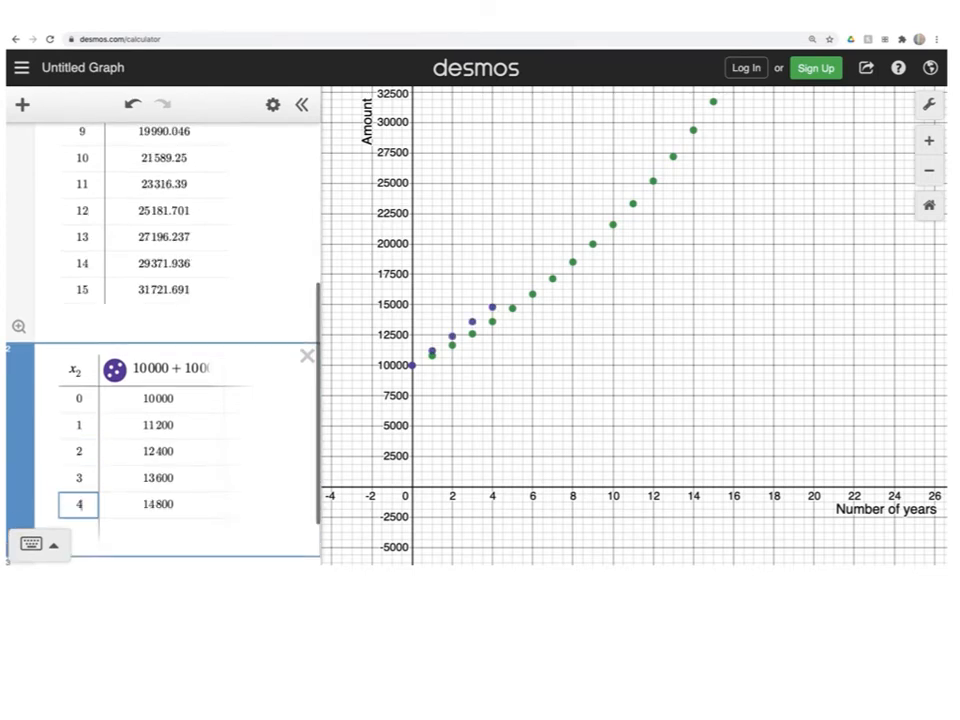
pyautogui.press('Return')
pyautogui.write('5')
pyautogui.press('Return')
pyautogui.write('6')
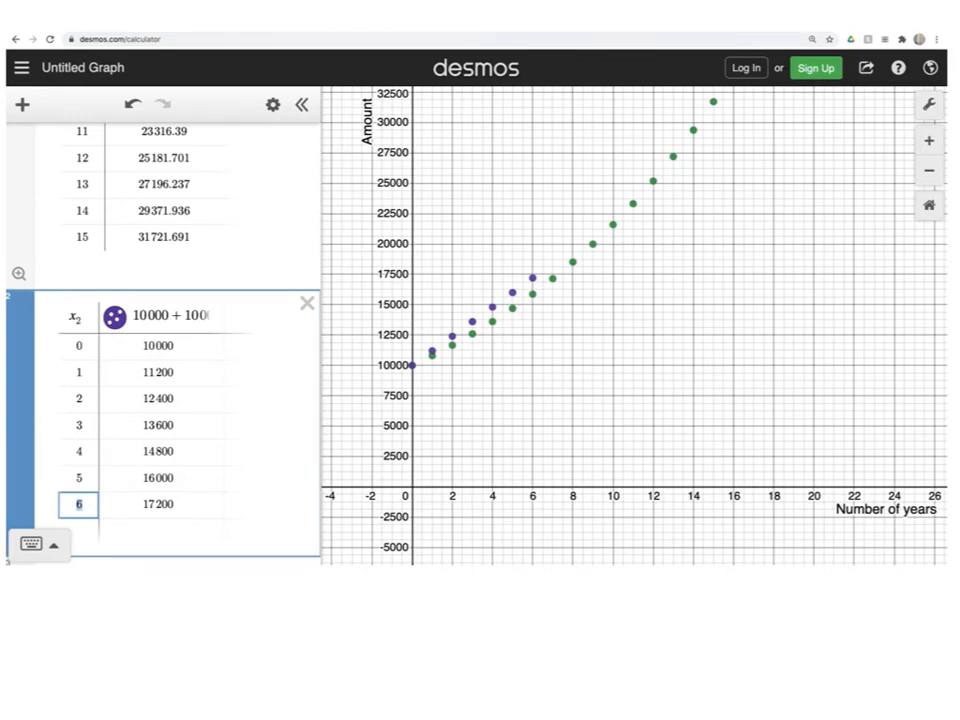
# - Add 15 as the next x2 value below 6 in the second table
pyautogui.scroll(-1, 75, 430)
pyautogui.click(81, 465)
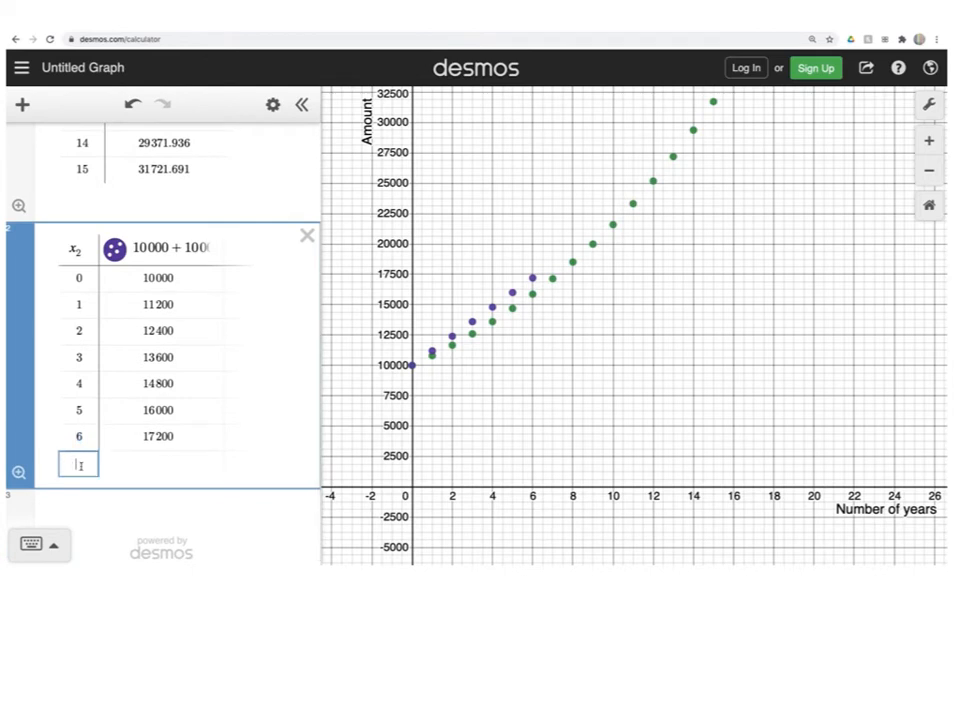
pyautogui.write('15')
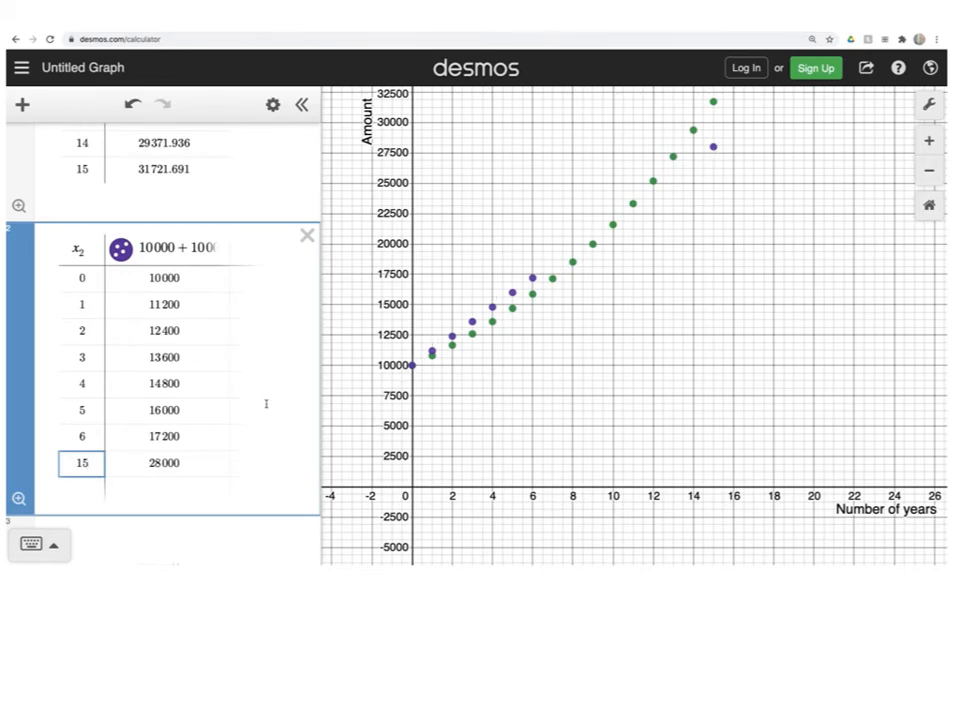
# - Graph the simple interest line y=10000+10000·0.12·x in a new expression below the second table
pyautogui.scroll(-2, 214, 418)
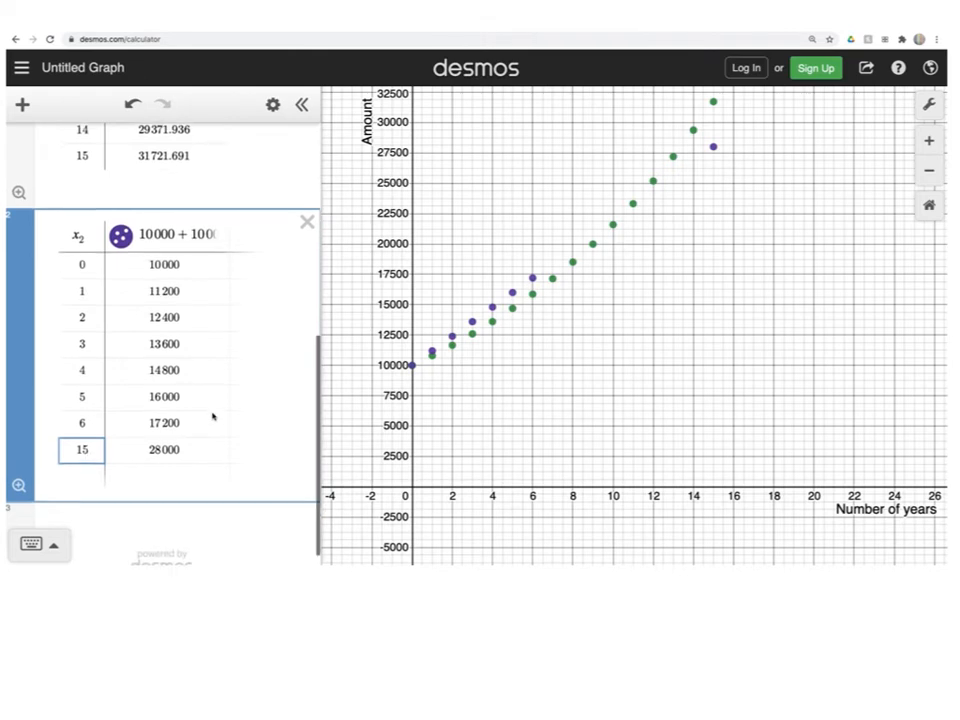
pyautogui.click(164, 510)
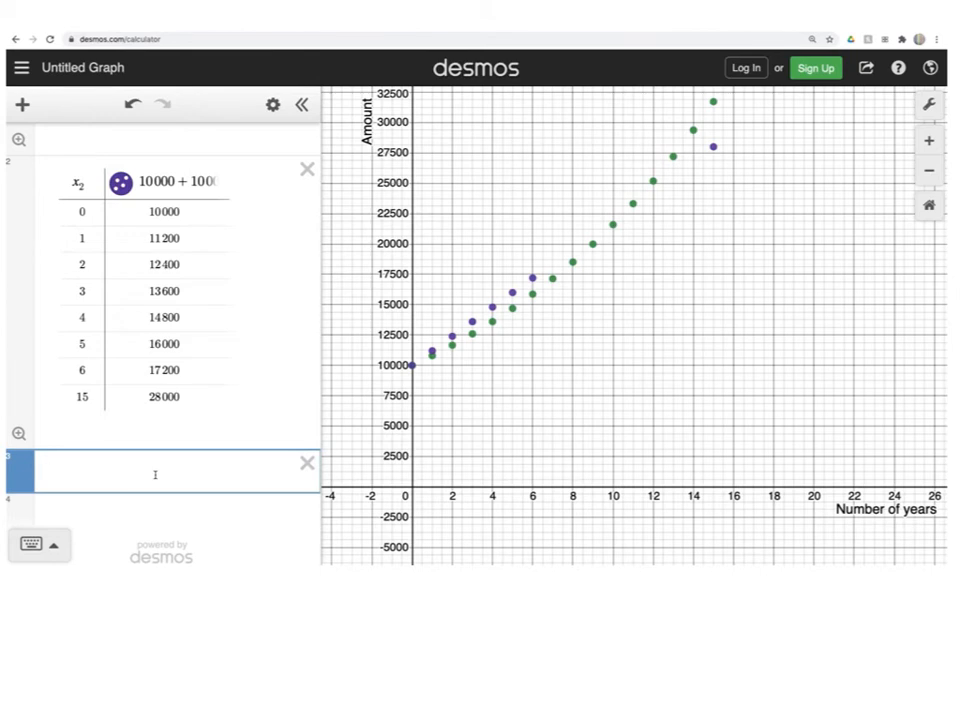
pyautogui.write('y=10000')
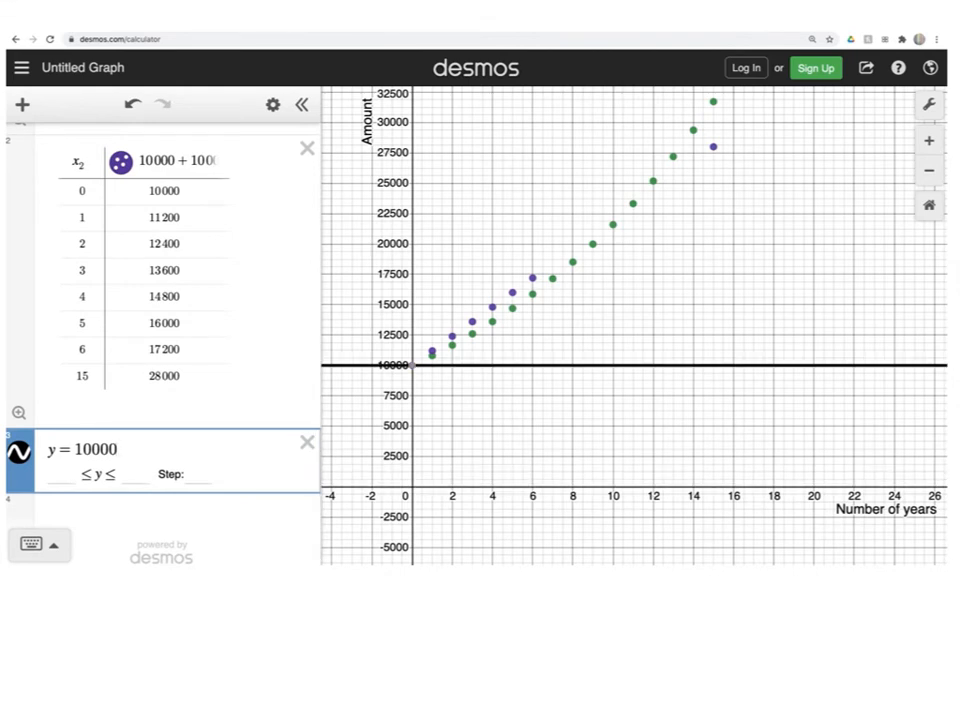
pyautogui.write('+')
pyautogui.write('10000')
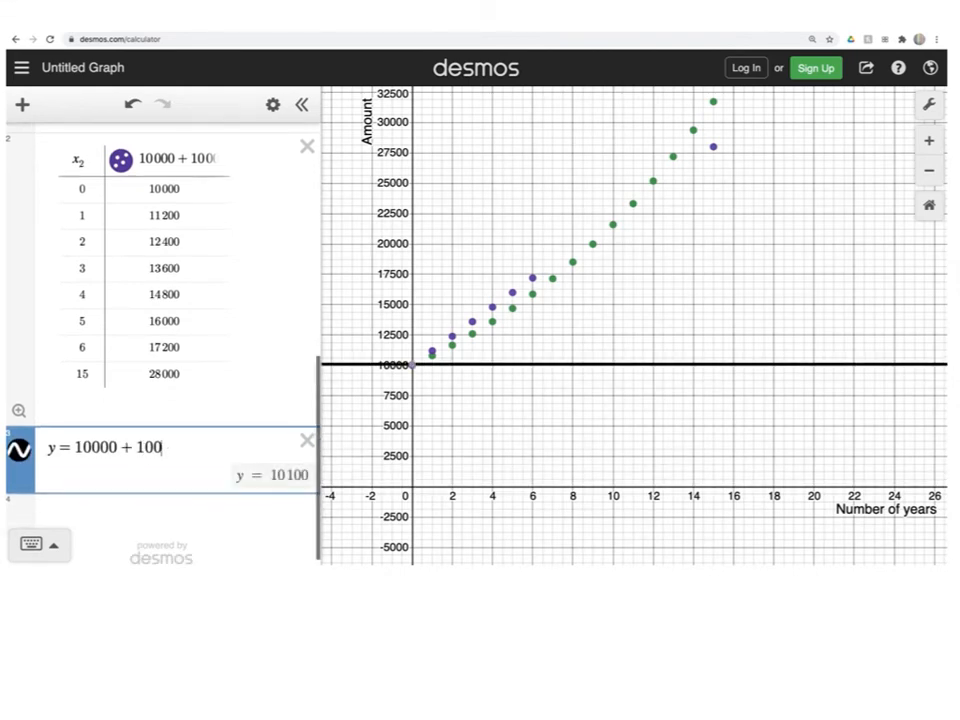
pyautogui.write('*0.12')
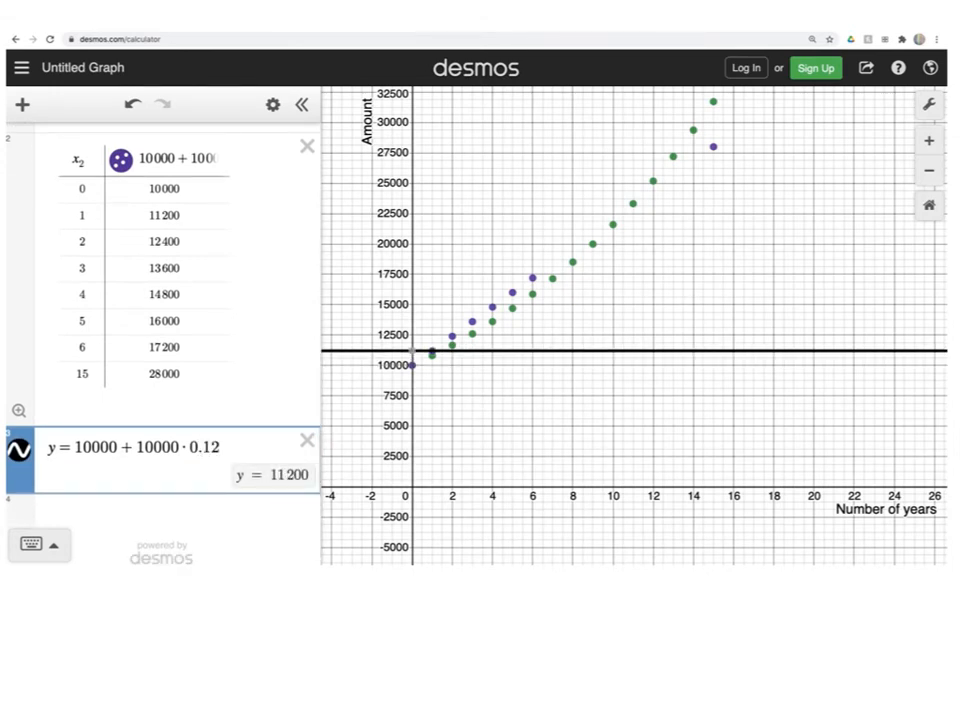
pyautogui.write('*x')
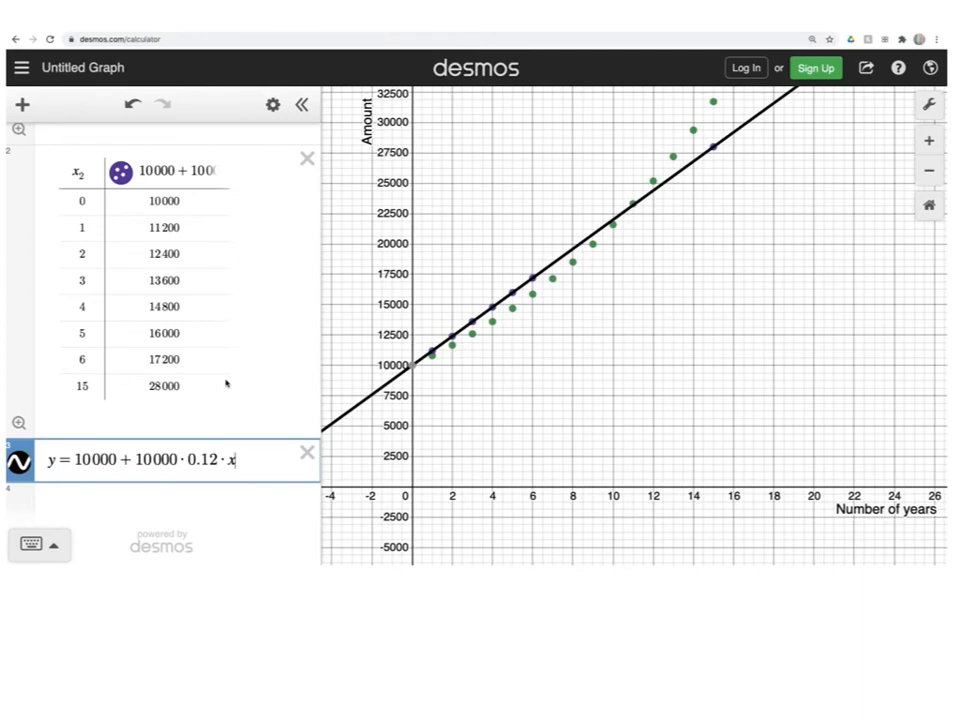
# - Restrict the simple interest line to the domain x>0
pyautogui.write('{')
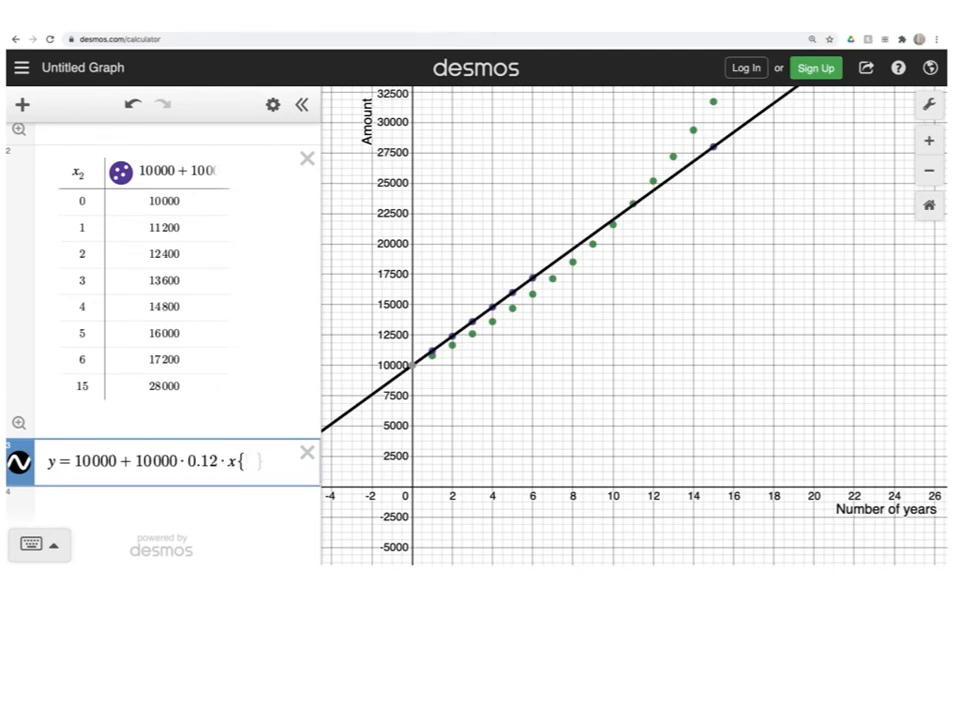
pyautogui.write('x>0')
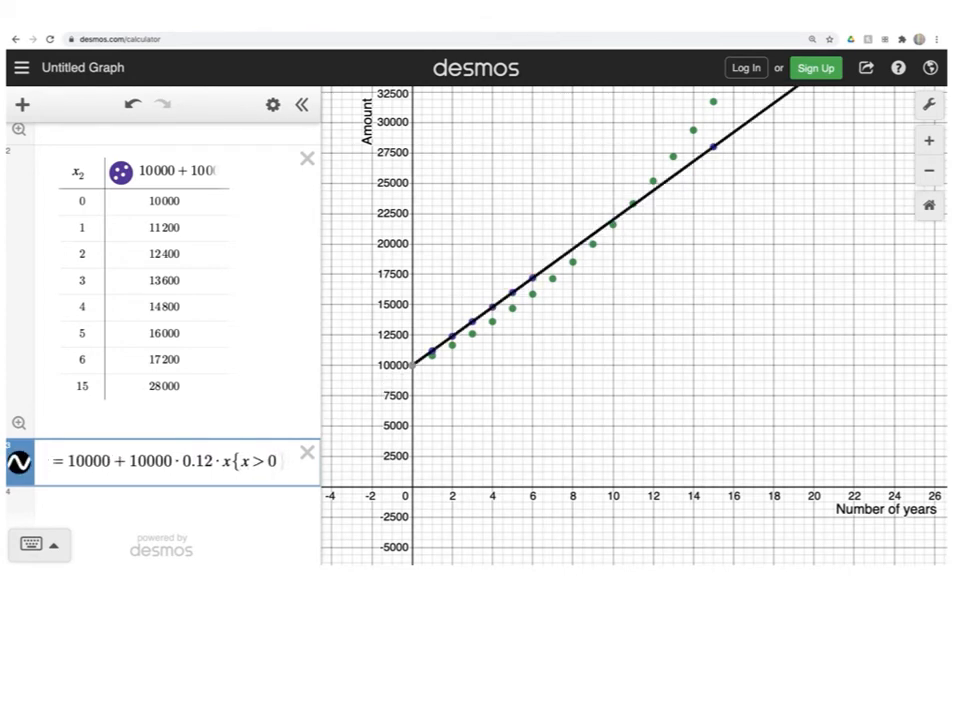
pyautogui.write('}')
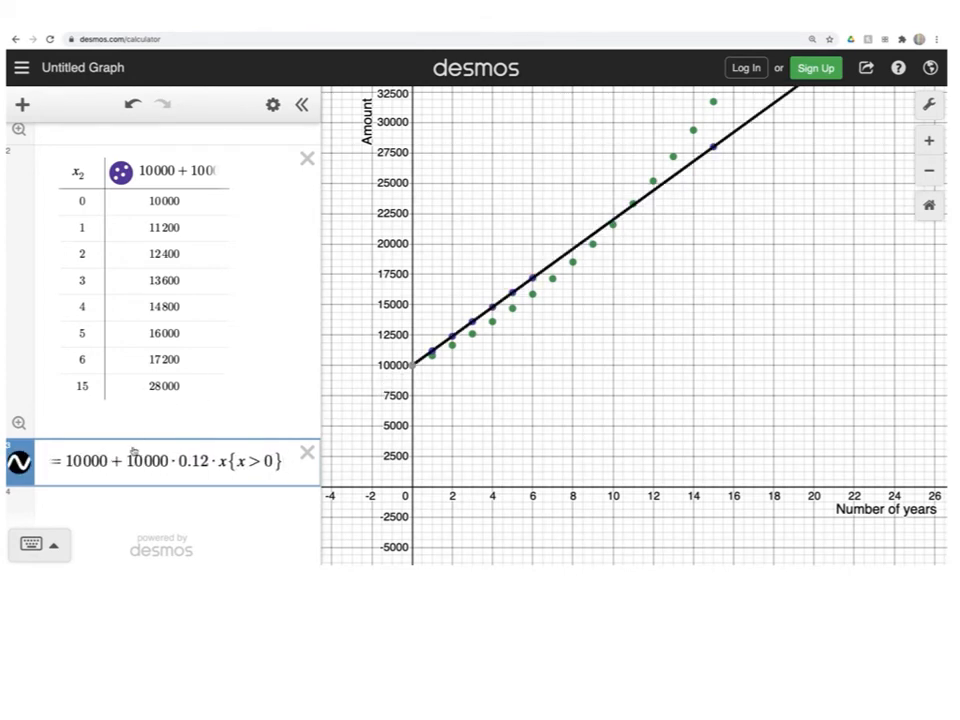
# - Graph the compound growth curve y=10000·(1+0.08)^x in a new expression below the simple interest line
pyautogui.click(129, 503)
pyautogui.write('y=100')
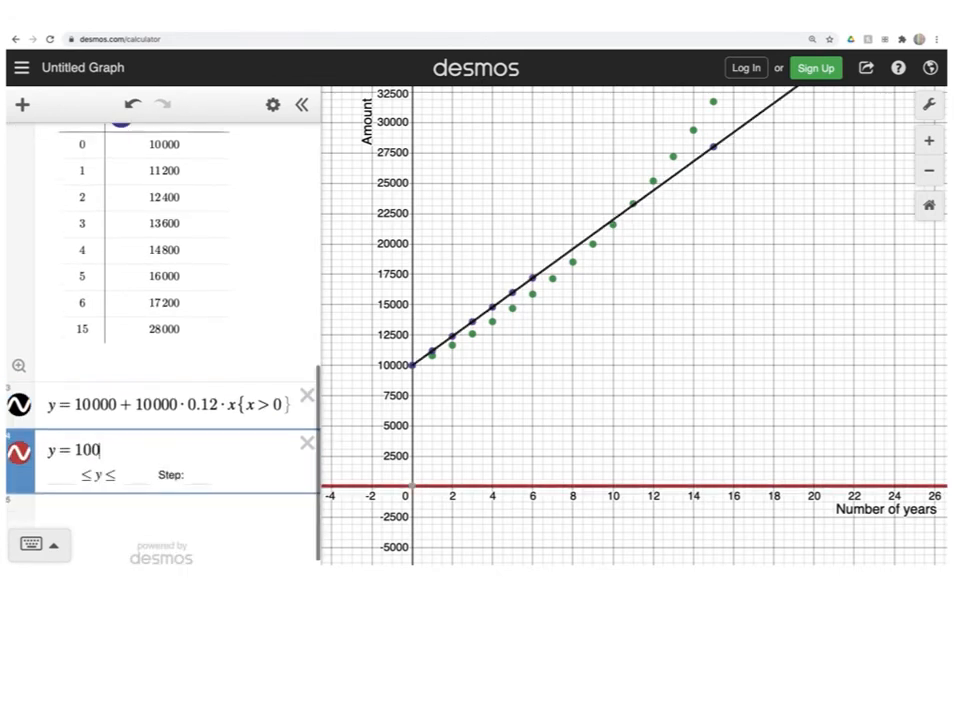
pyautogui.write('00*(1+')
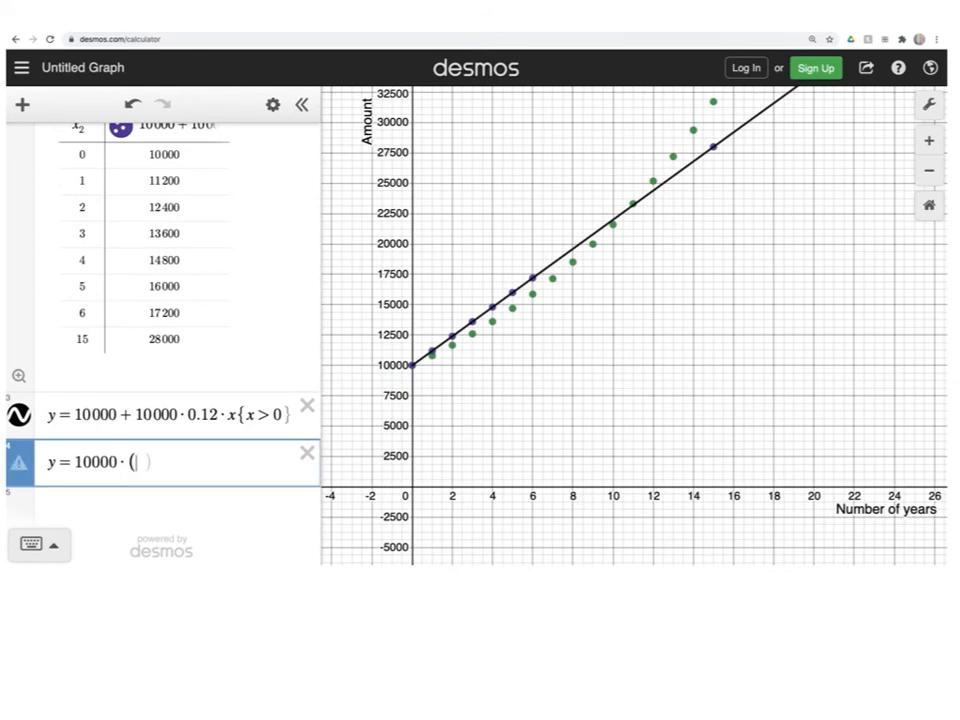
pyautogui.write('0.08)')
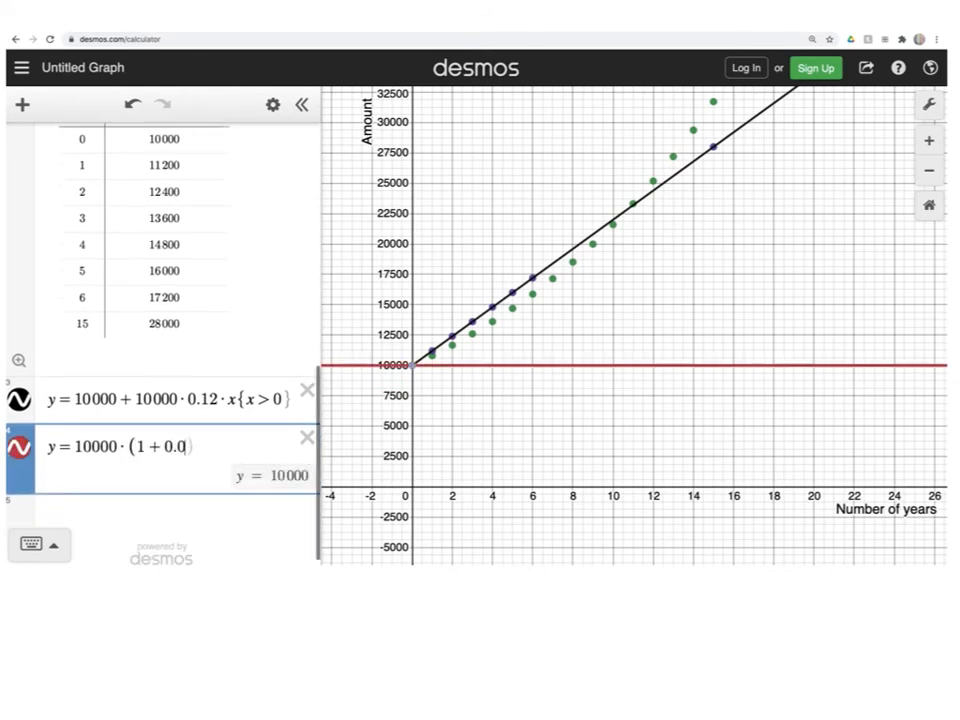
pyautogui.write('^x')
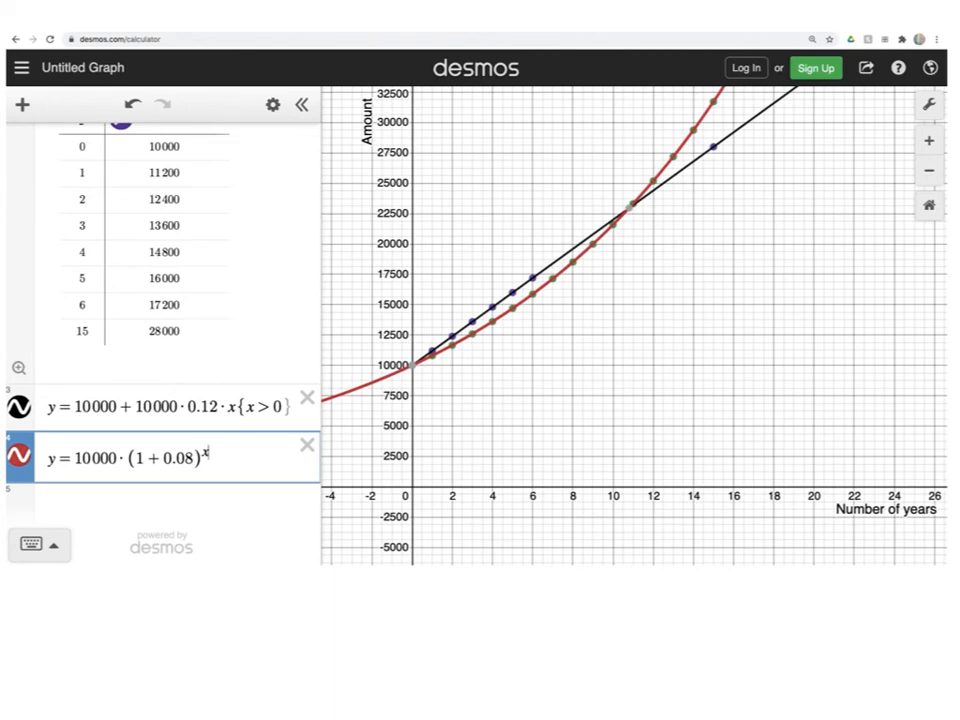
# - Restrict the compound growth curve to the domain x>0
pyautogui.press('Right')
pyautogui.write('{x ')
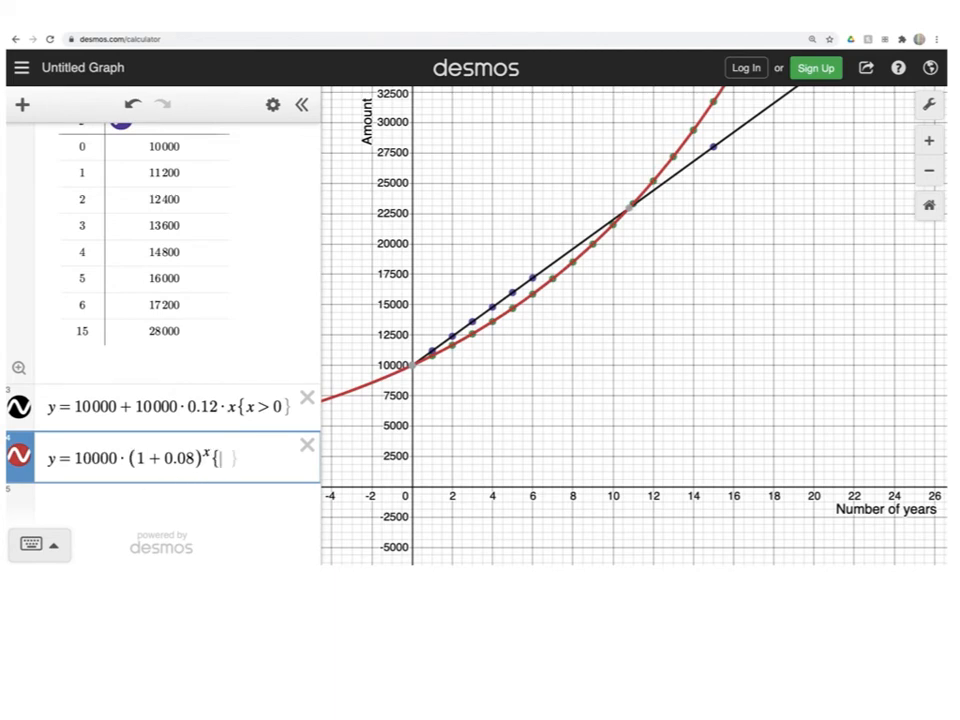
pyautogui.write('> 0')
pyautogui.press('Right')
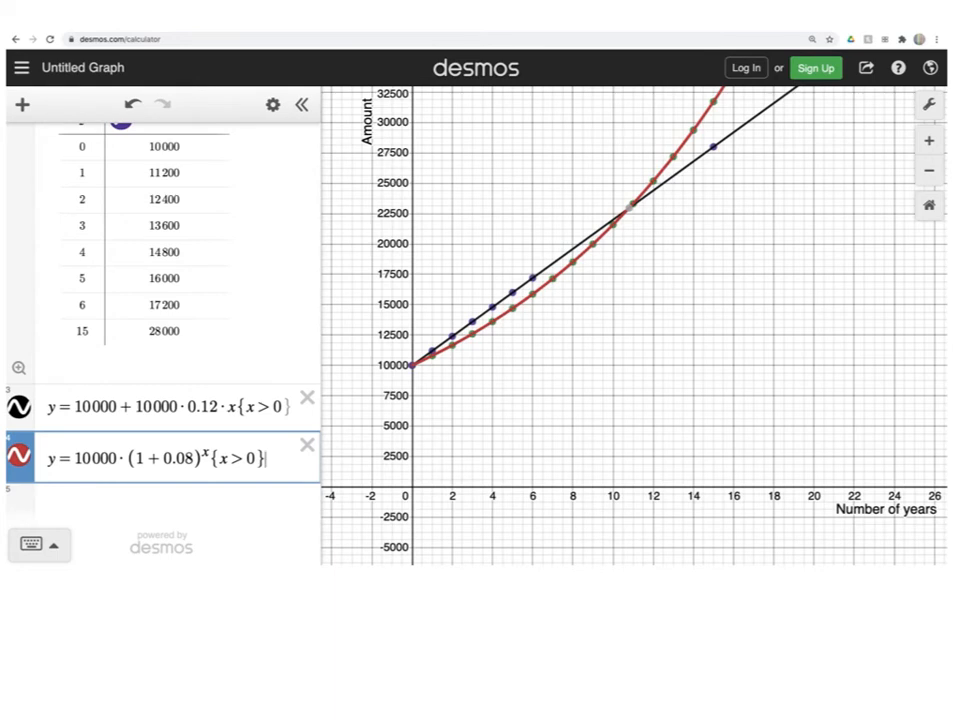
# - Show the coordinates of the point where the compound growth curve crosses the simple interest line beyond year 10
pyautogui.click(630, 210)
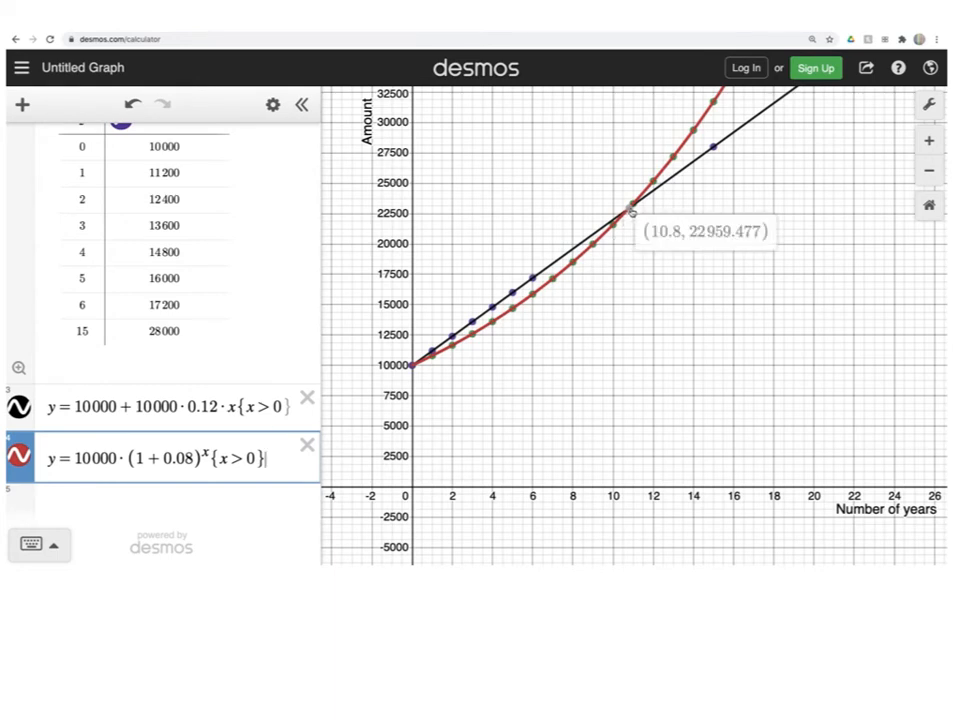
pyautogui.click(632, 212)
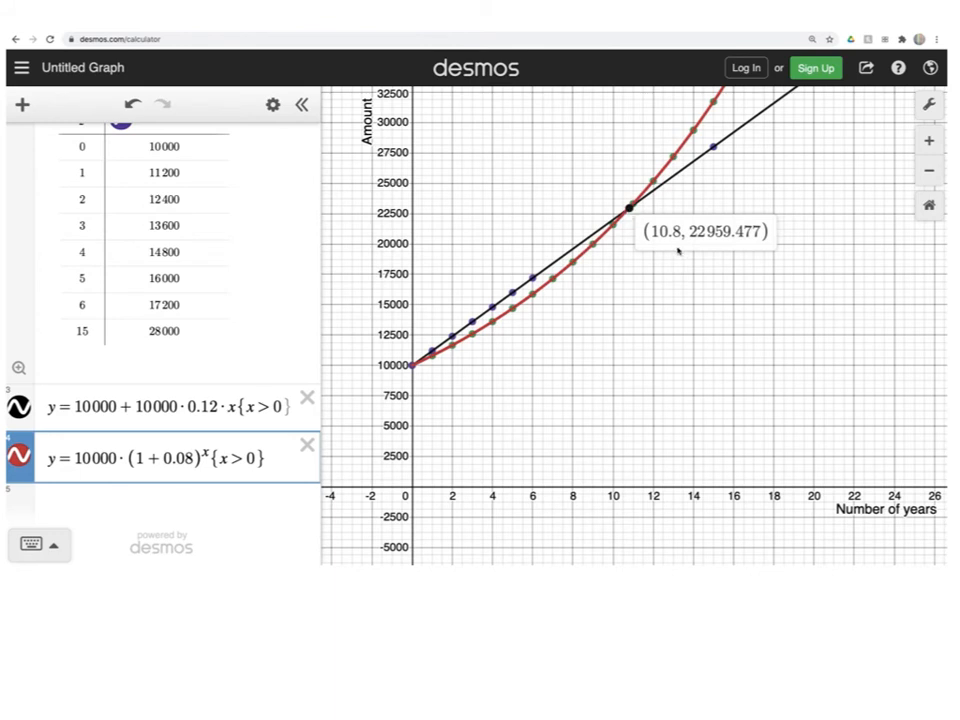